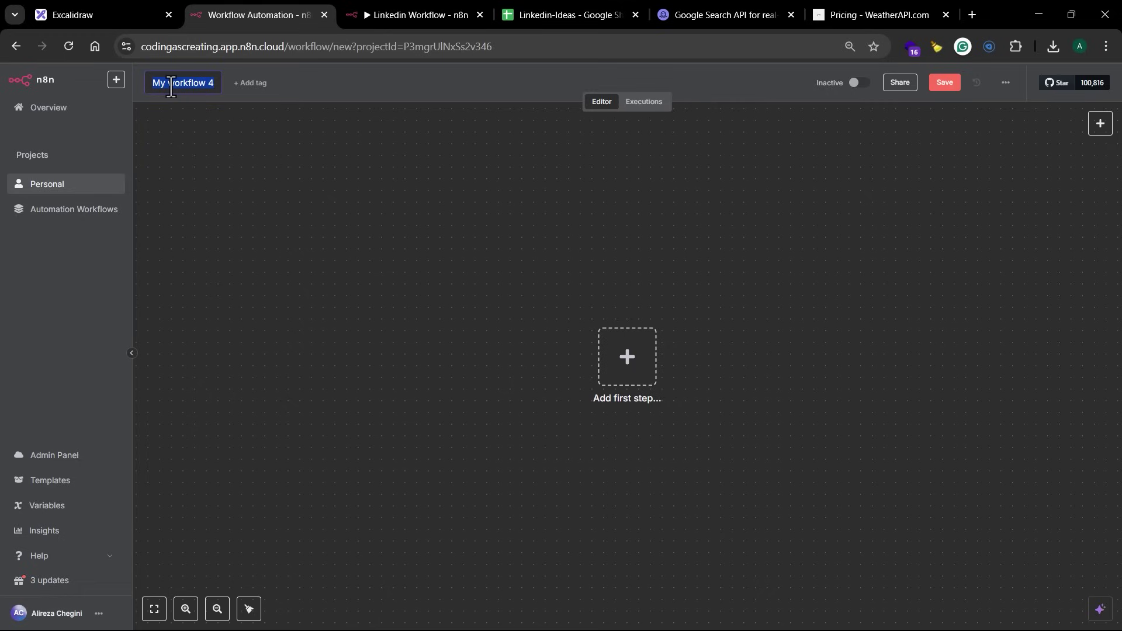
Rename the new workflow as "Simple AI Agent".
{"action": "type", "text": "Agent"}
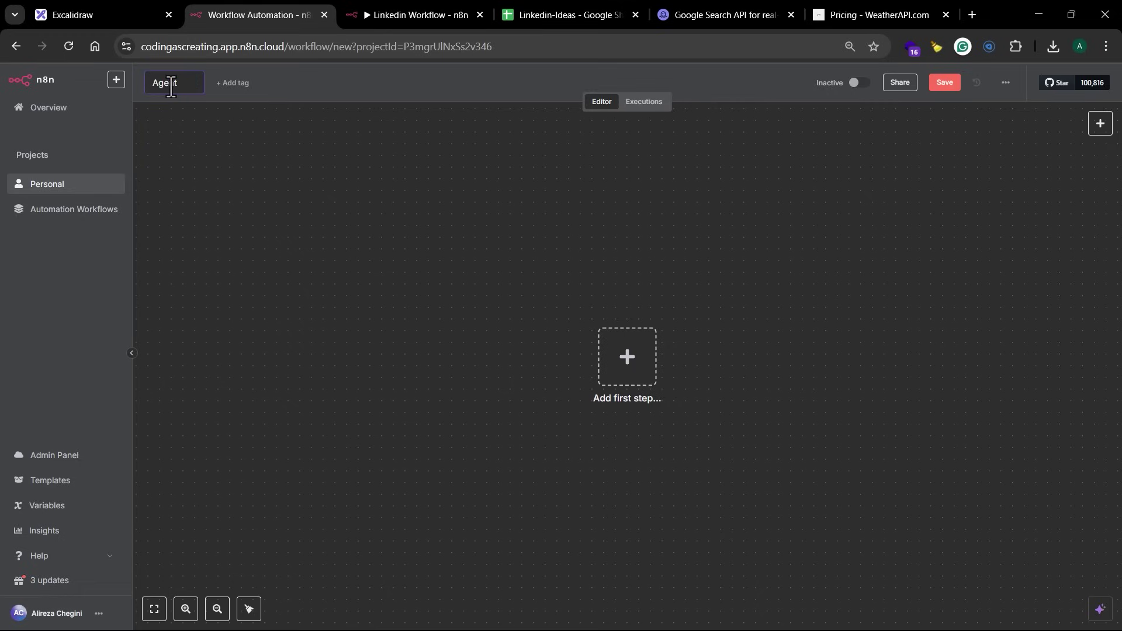
{"action": "key", "text": "Home"}
{"action": "type", "text": "Simple"}
{"action": "key", "text": "Return"}
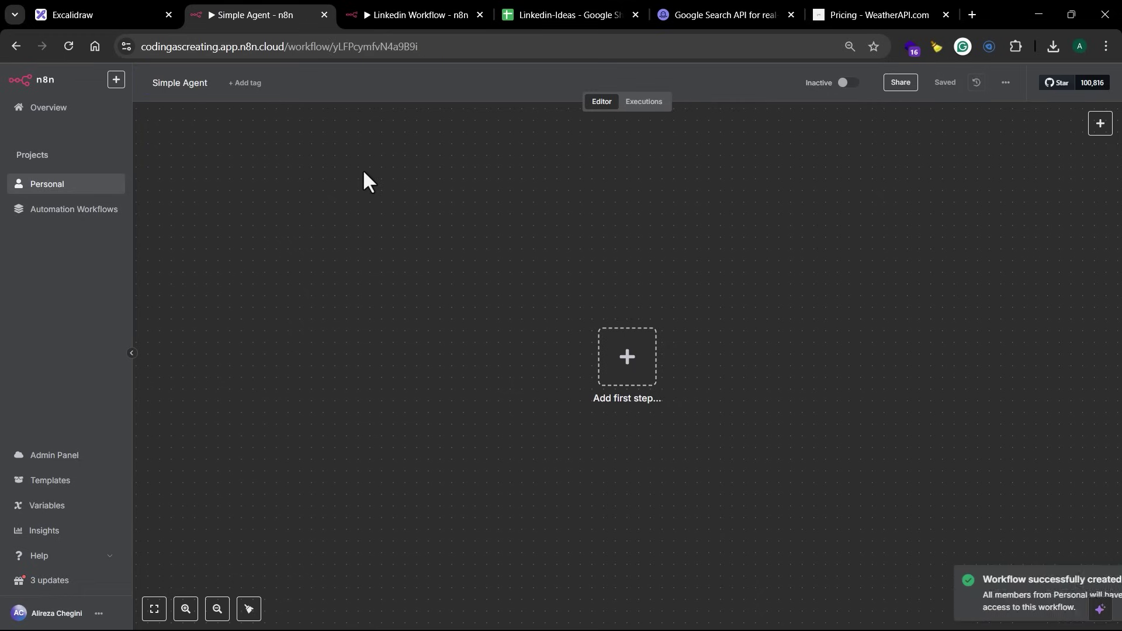
{"action": "left_click", "coordinate": [181, 82]}
{"action": "type", "text": "AI"}
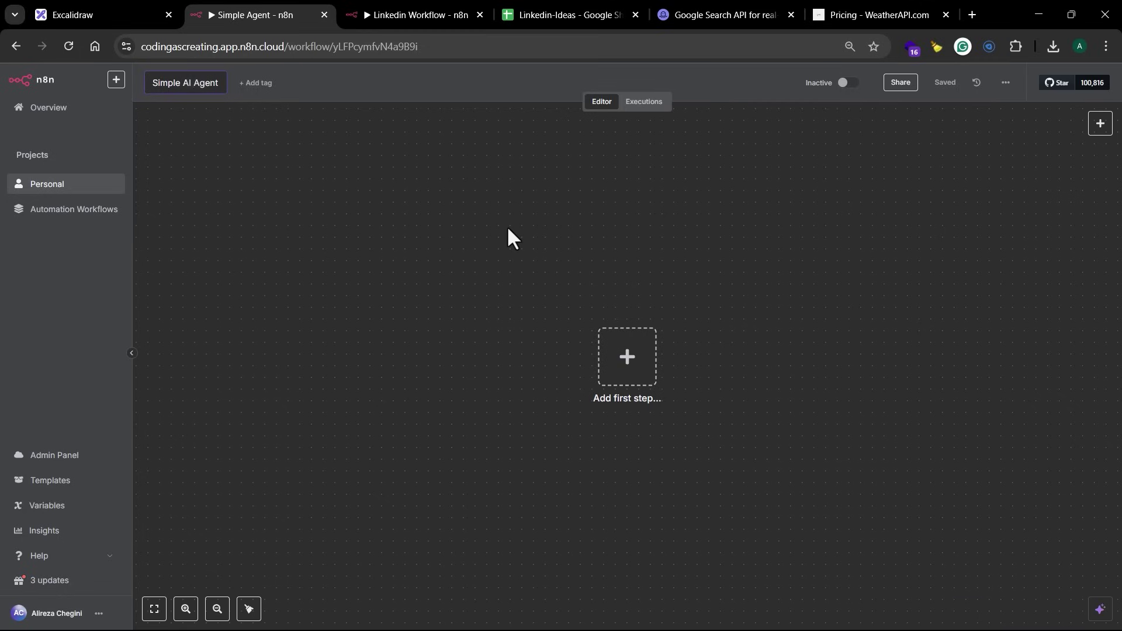
{"action": "key", "text": "Return"}
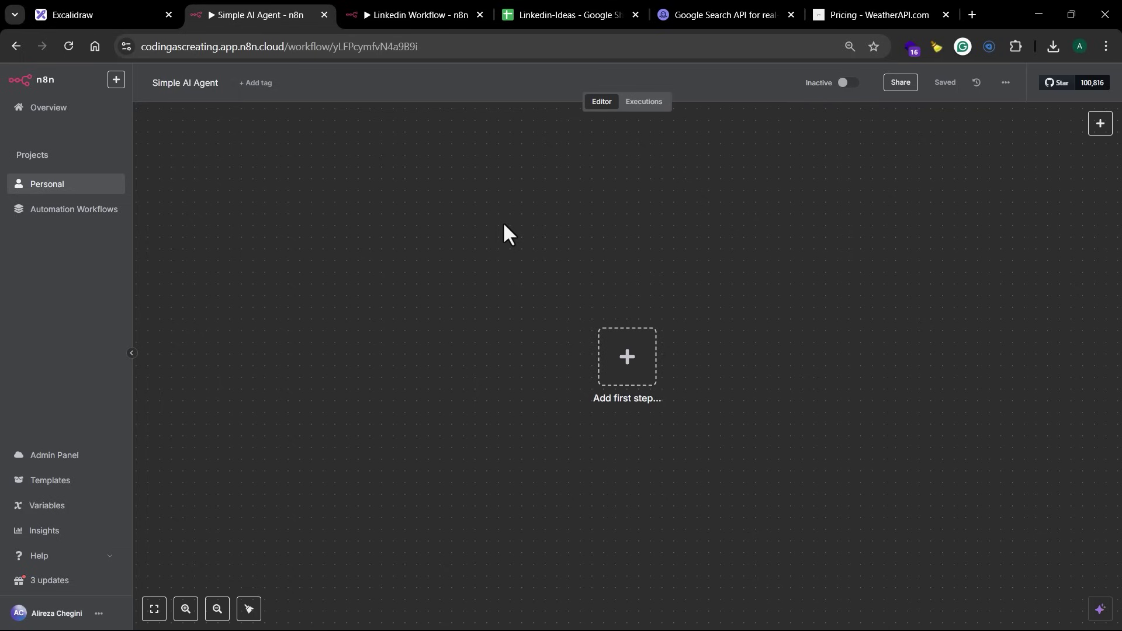
Add an "On chat message" trigger as the first step and move its node toward the left side of the canvas.
{"action": "left_click", "coordinate": [628, 358]}
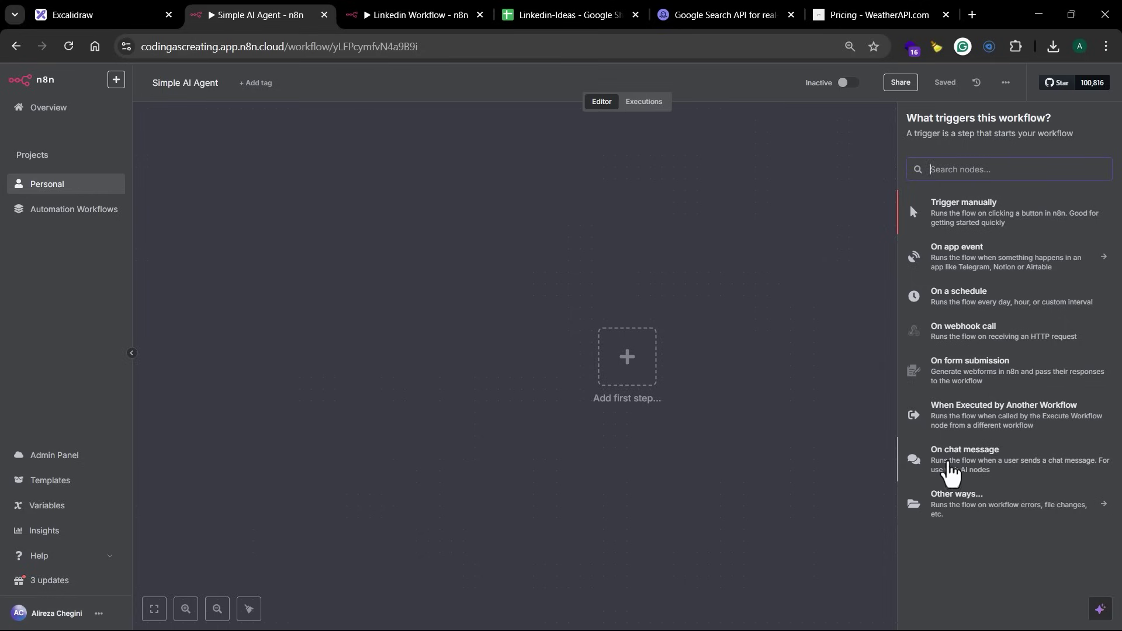
{"action": "left_click", "coordinate": [959, 467]}
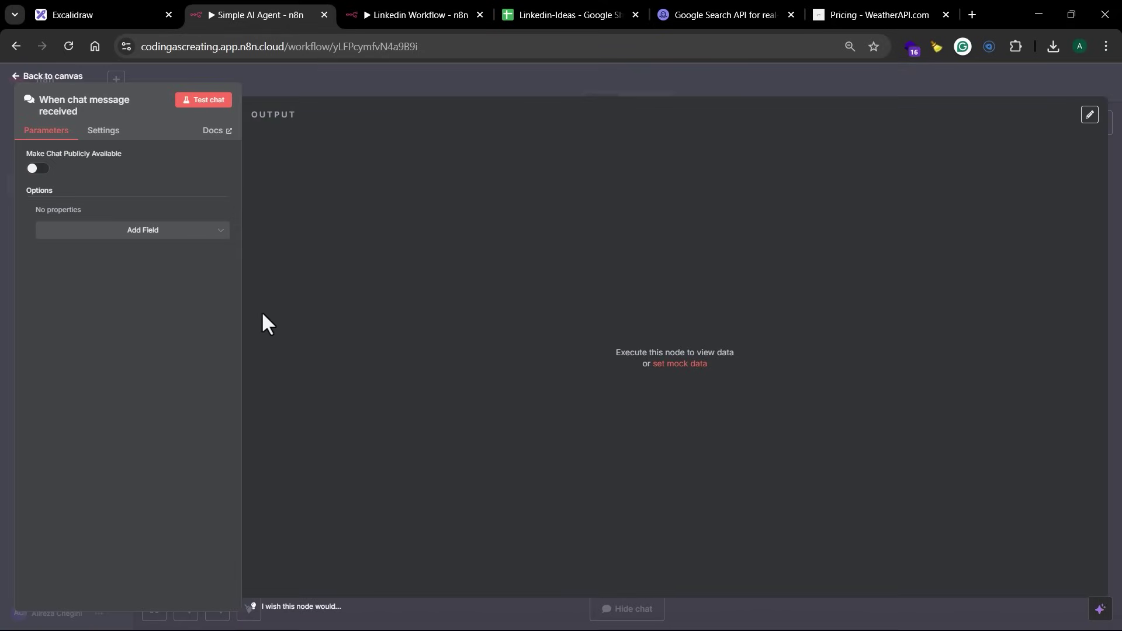
{"action": "left_click", "coordinate": [446, 85]}
{"action": "left_click_drag", "start_coordinate": [639, 383], "coordinate": [307, 327]}
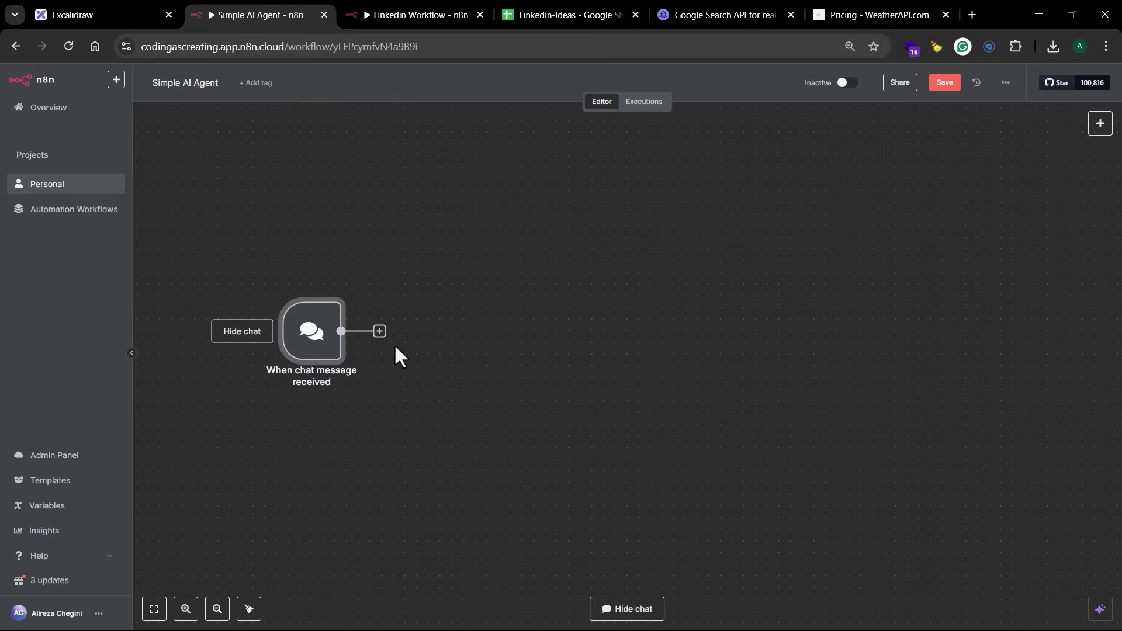
Add an AI Agent node connected after the chat trigger, keeping its default parameters.
{"action": "left_click", "coordinate": [379, 331]}
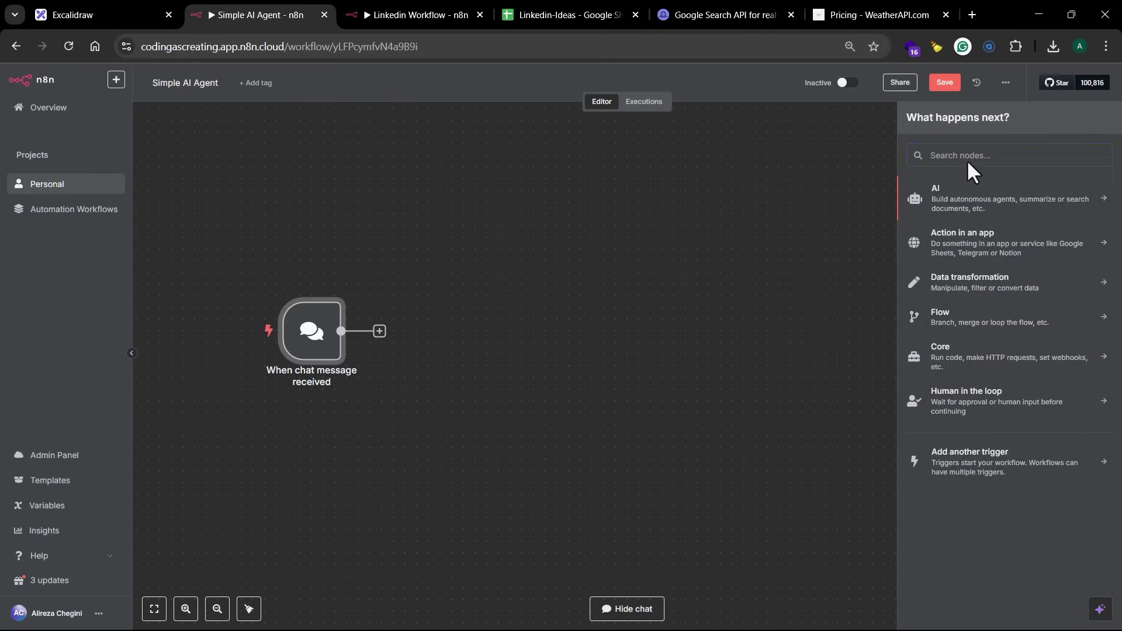
{"action": "type", "text": "agen"}
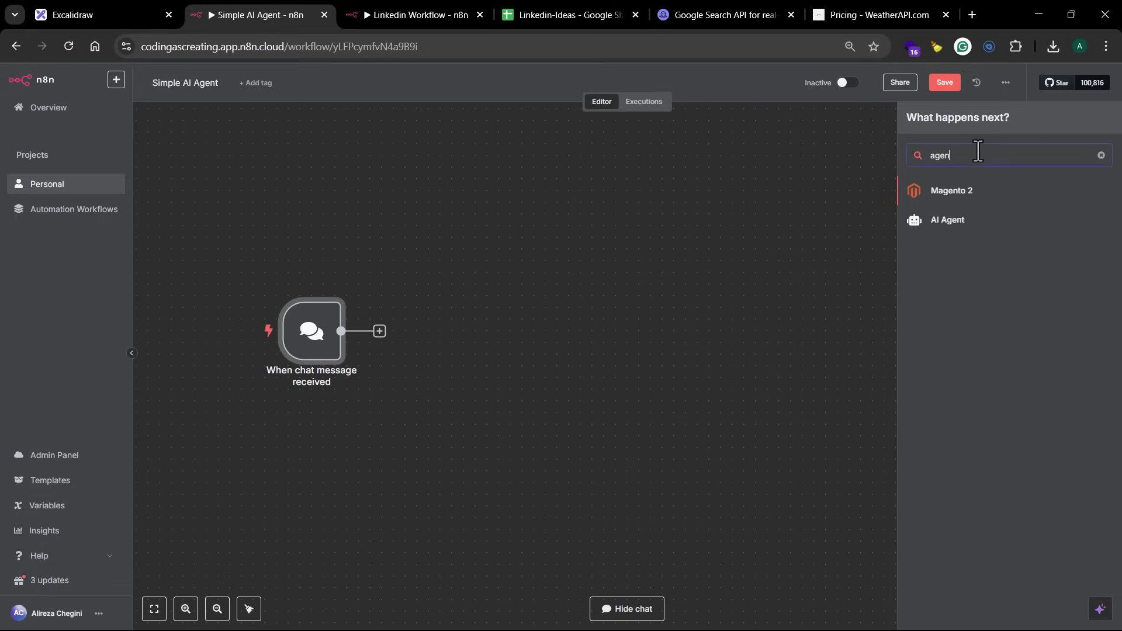
{"action": "left_click", "coordinate": [968, 222]}
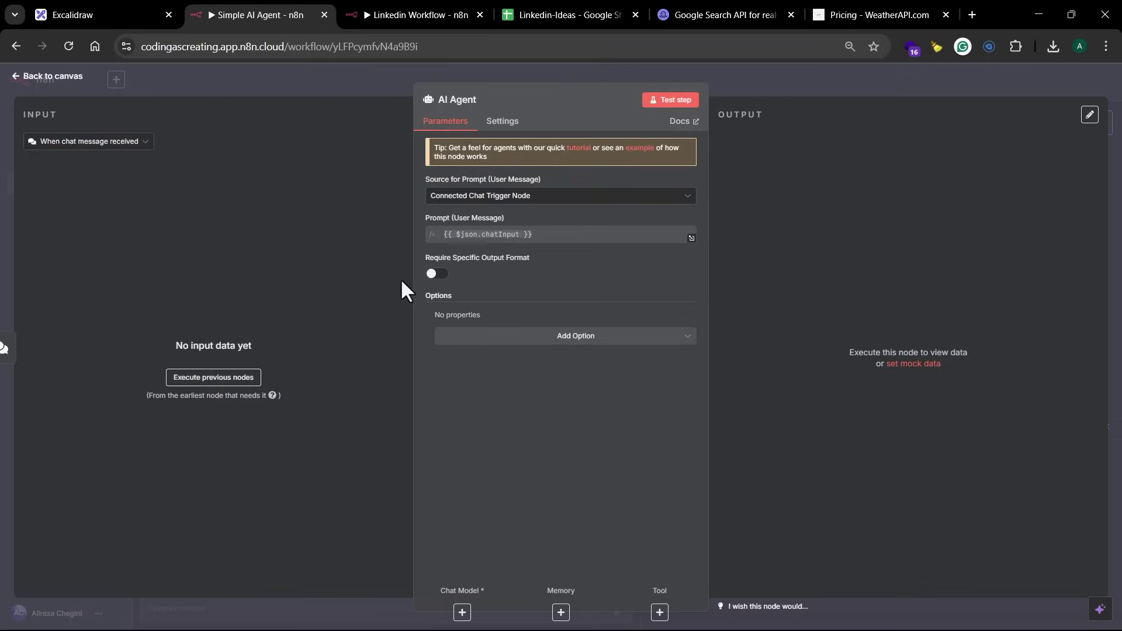
{"action": "left_click", "coordinate": [815, 84]}
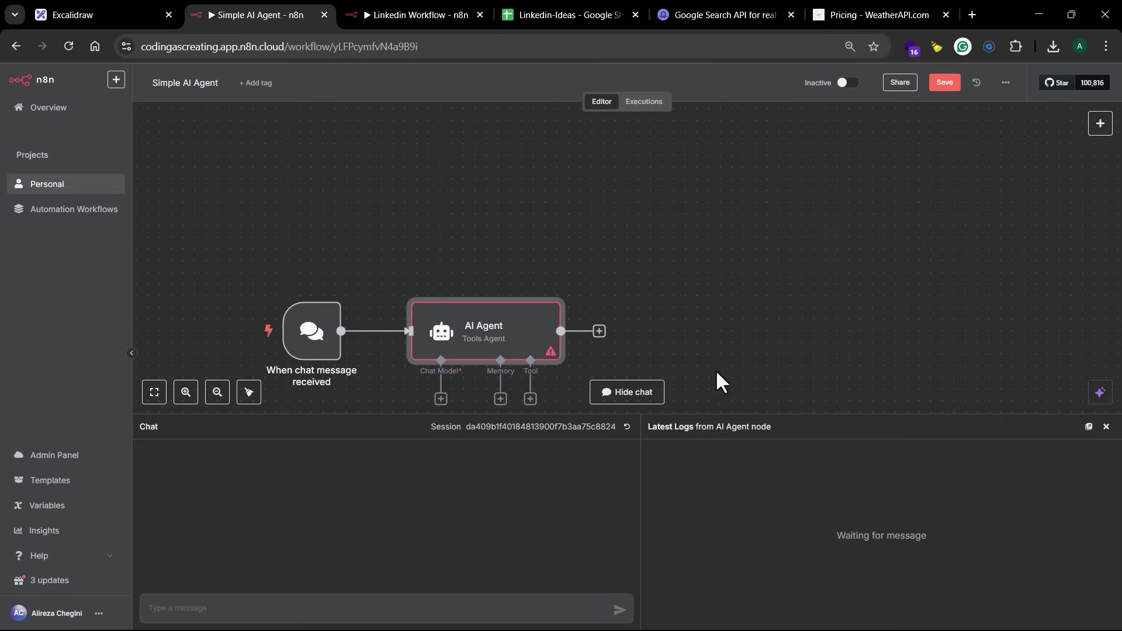
Move the chat trigger and AI Agent nodes together higher on the canvas and reduce the height of the chat area.
{"action": "left_click_drag", "start_coordinate": [719, 380], "coordinate": [260, 299]}
{"action": "left_click_drag", "start_coordinate": [305, 328], "coordinate": [319, 242]}
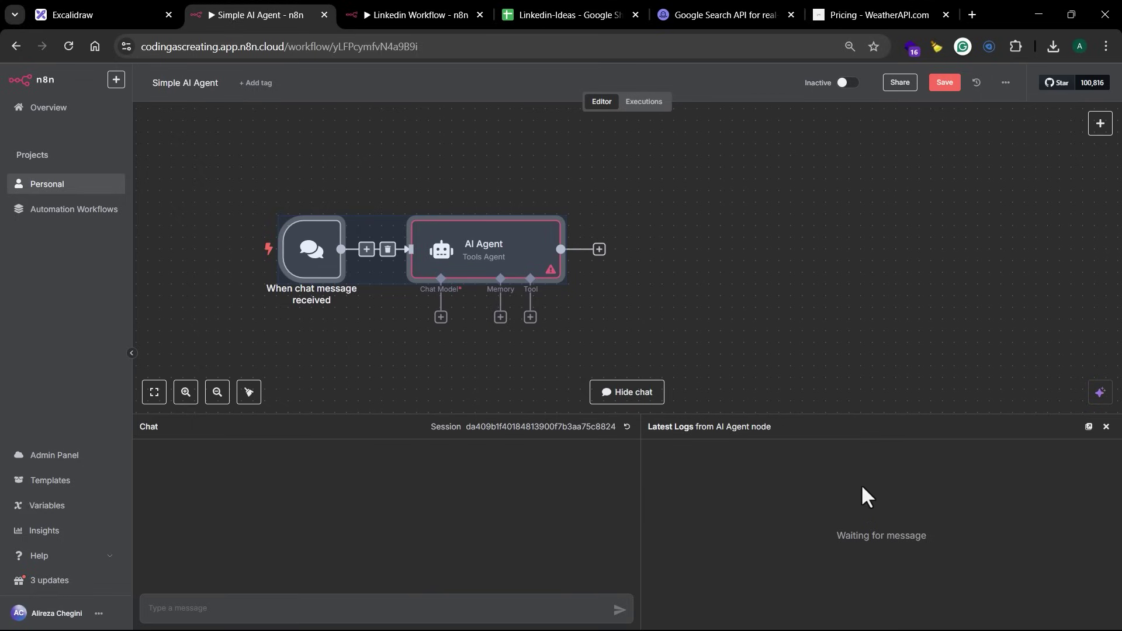
{"action": "left_click_drag", "start_coordinate": [703, 415], "coordinate": [699, 461]}
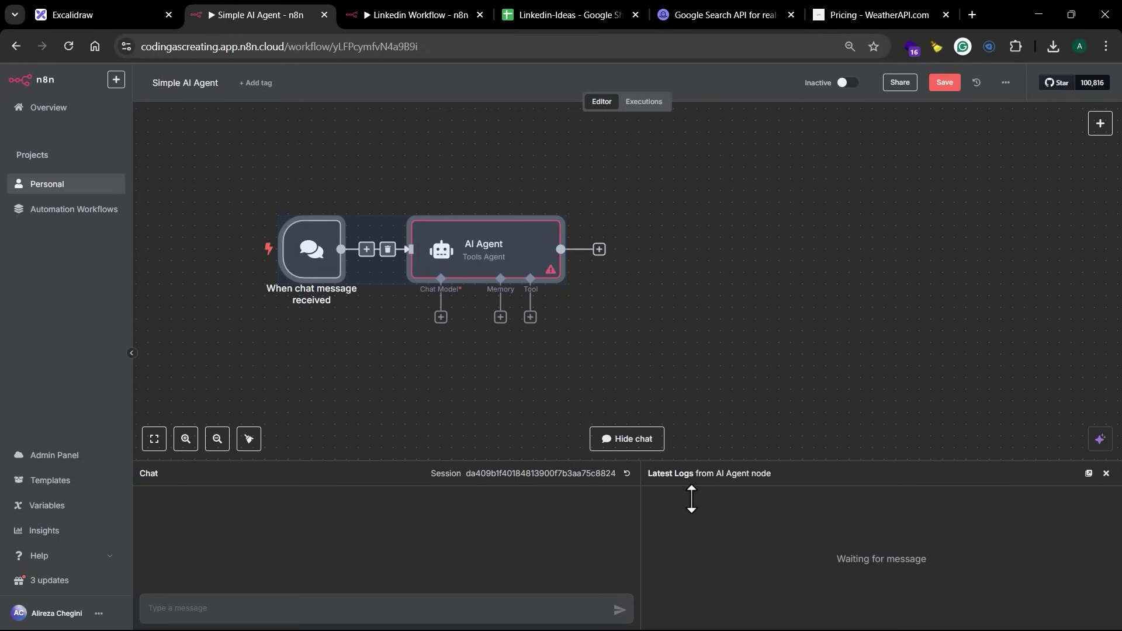
{"action": "left_click", "coordinate": [544, 377]}
{"action": "left_click_drag", "start_coordinate": [684, 358], "coordinate": [255, 170]}
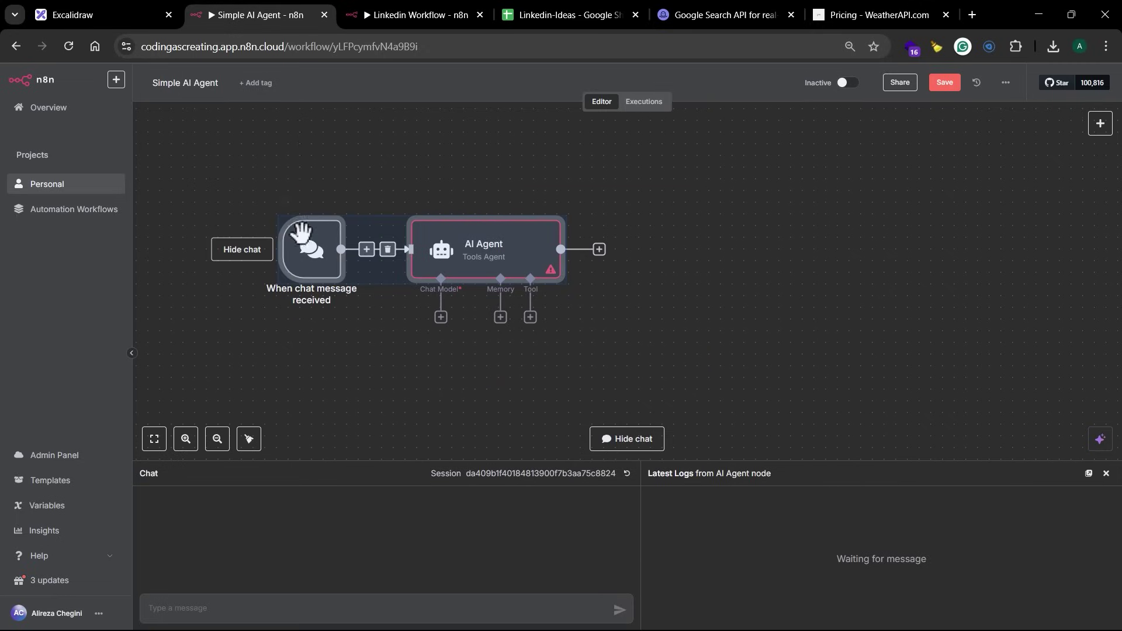
{"action": "left_click_drag", "start_coordinate": [306, 238], "coordinate": [353, 215]}
{"action": "left_click", "coordinate": [737, 328]}
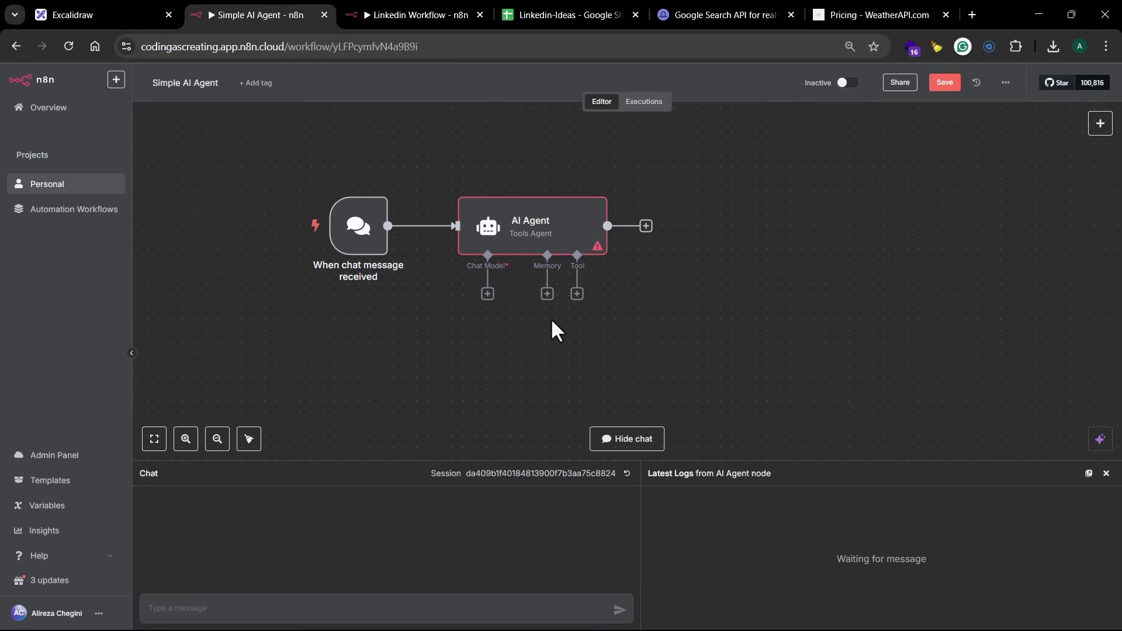
Attach an OpenAI Chat Model using gpt-4o to the AI Agent and place it below and left of the agent.
{"action": "left_click", "coordinate": [488, 294]}
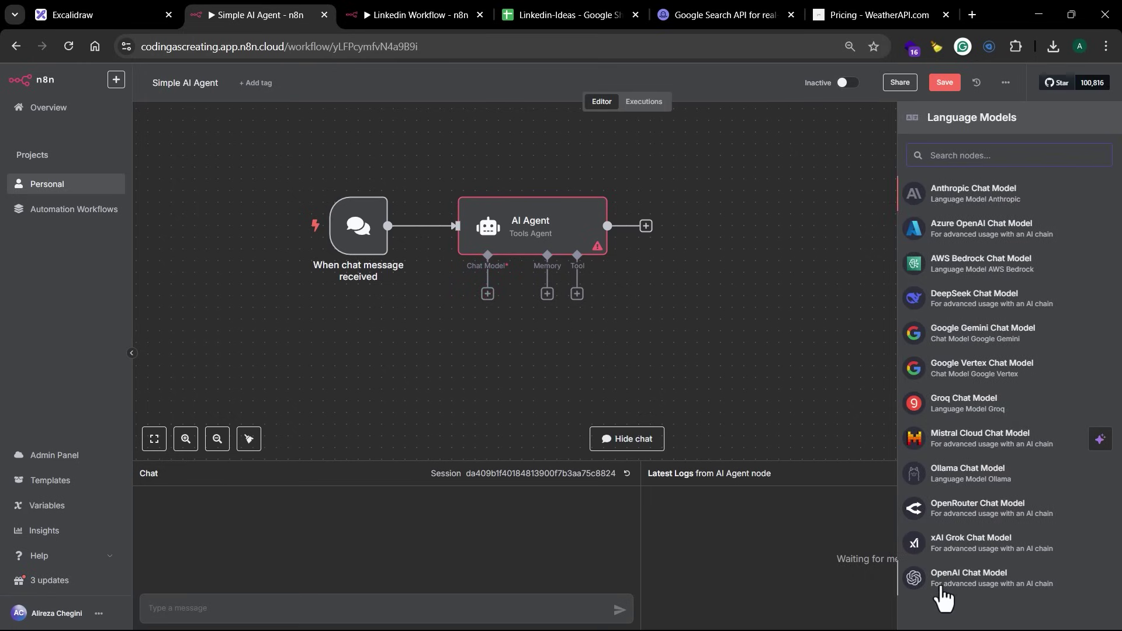
{"action": "left_click", "coordinate": [957, 595]}
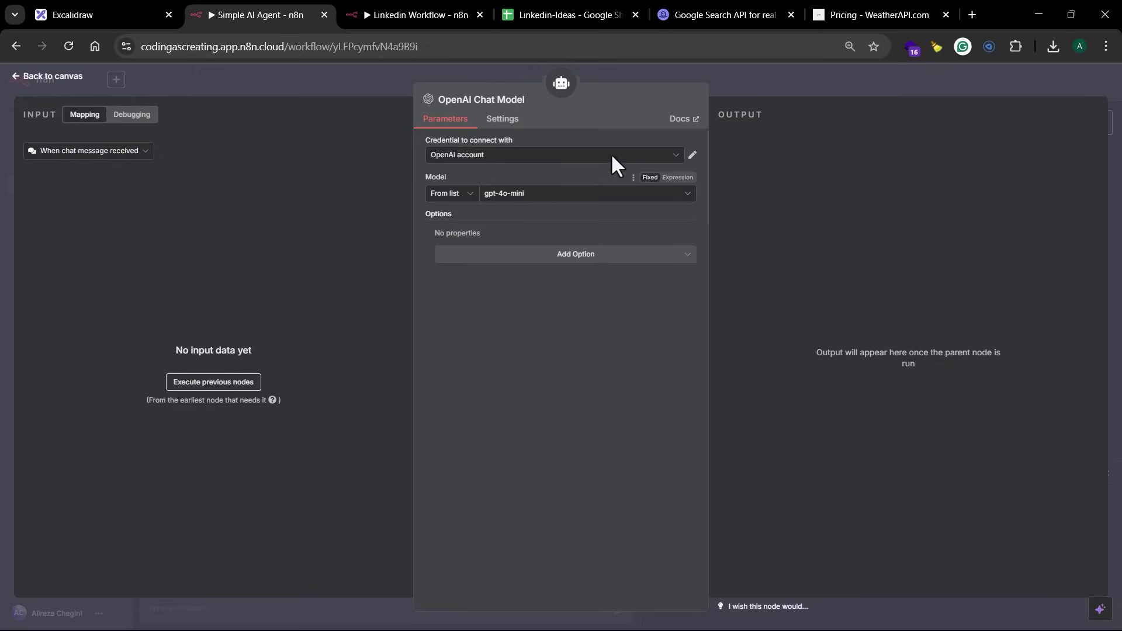
{"action": "left_click", "coordinate": [692, 202]}
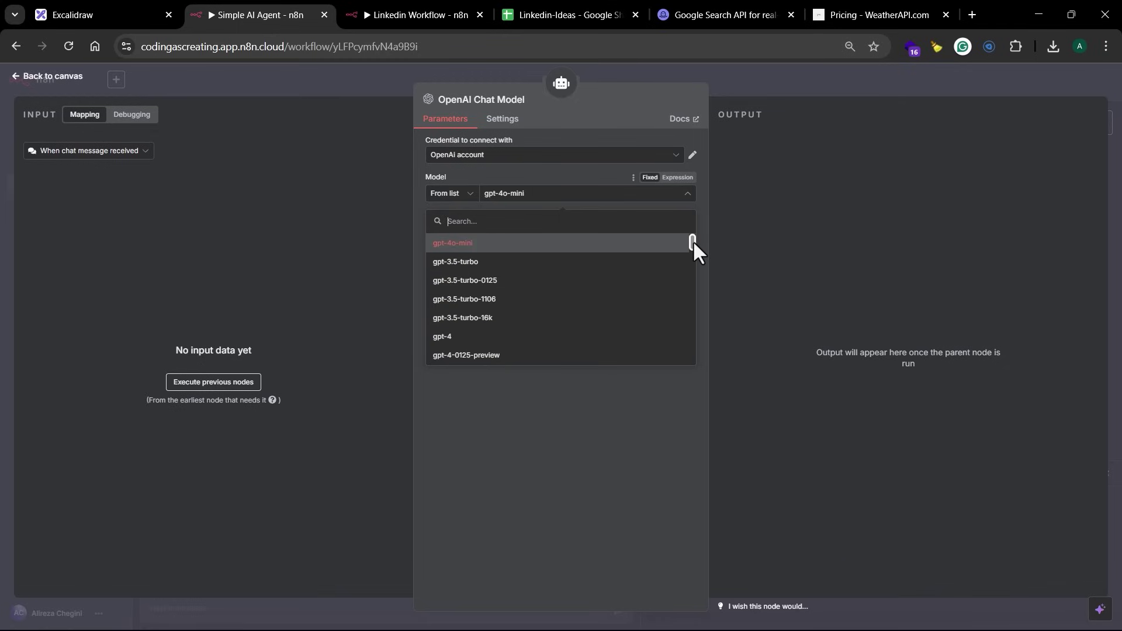
{"action": "left_click_drag", "start_coordinate": [692, 241], "coordinate": [682, 280]}
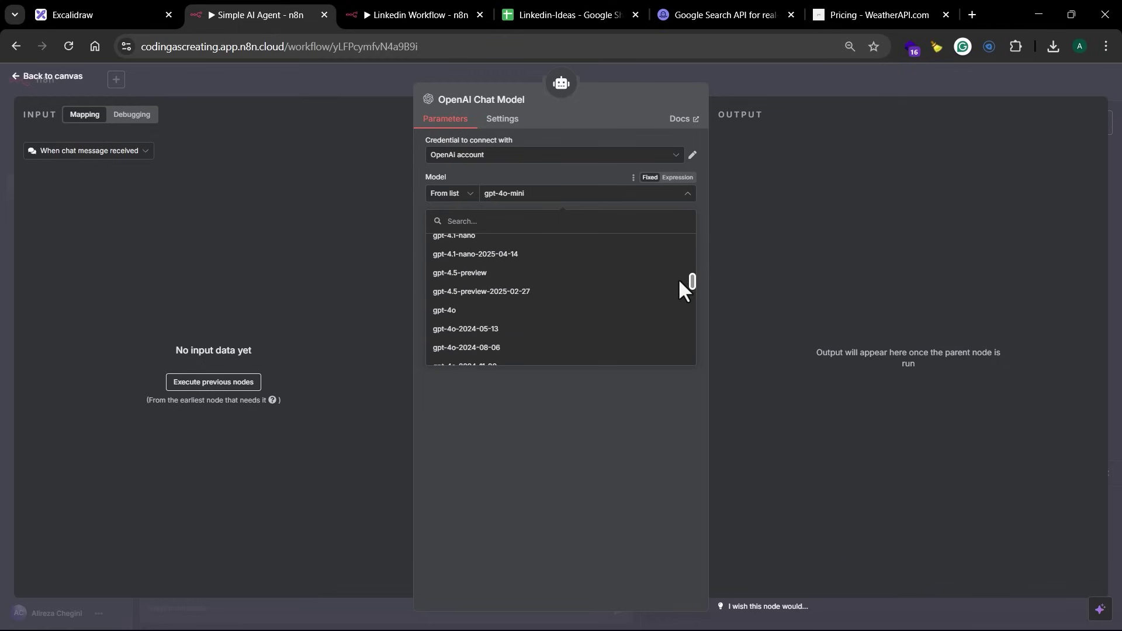
{"action": "left_click", "coordinate": [631, 310]}
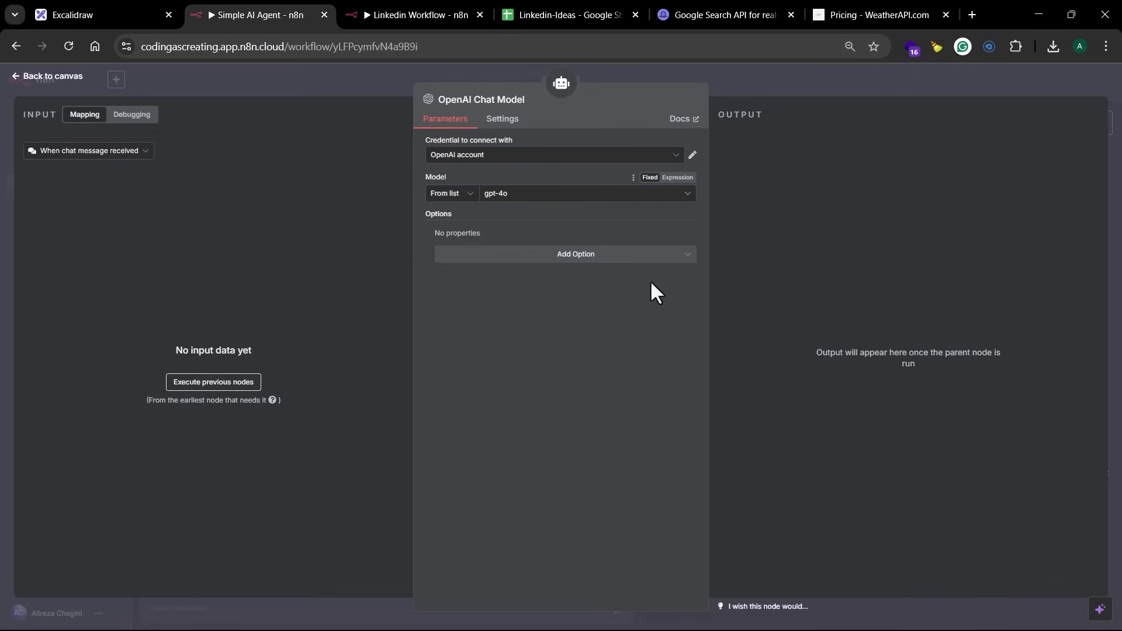
{"action": "left_click", "coordinate": [769, 84]}
{"action": "left_click_drag", "start_coordinate": [480, 349], "coordinate": [397, 375]}
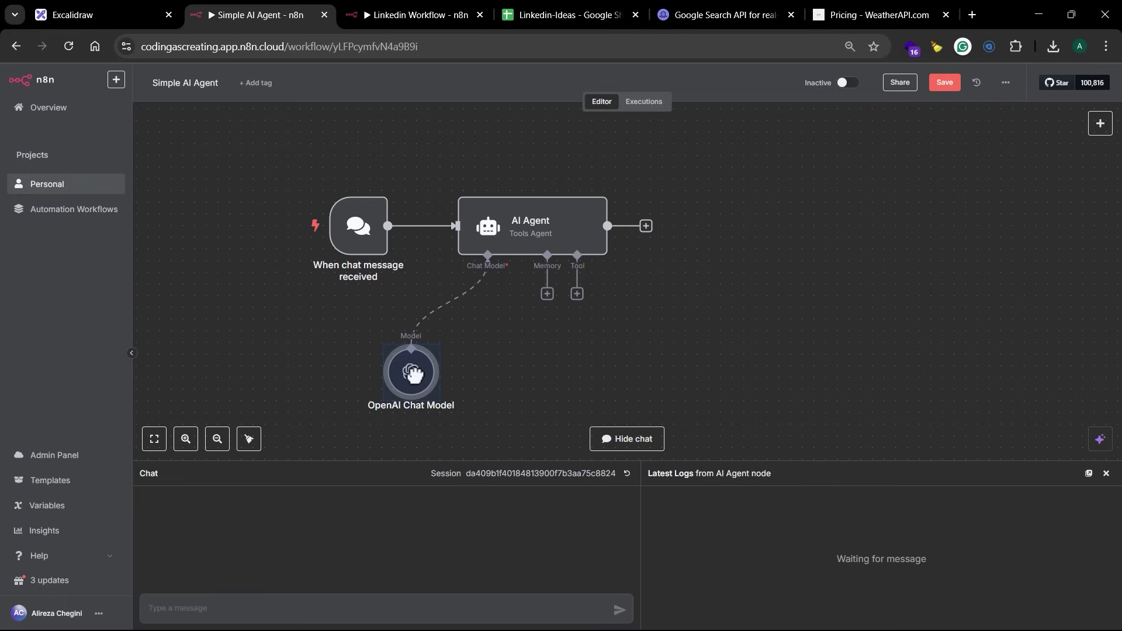
Attach a Simple Memory node with default settings to the AI Agent and place it beside the OpenAI Chat Model.
{"action": "left_click", "coordinate": [544, 297]}
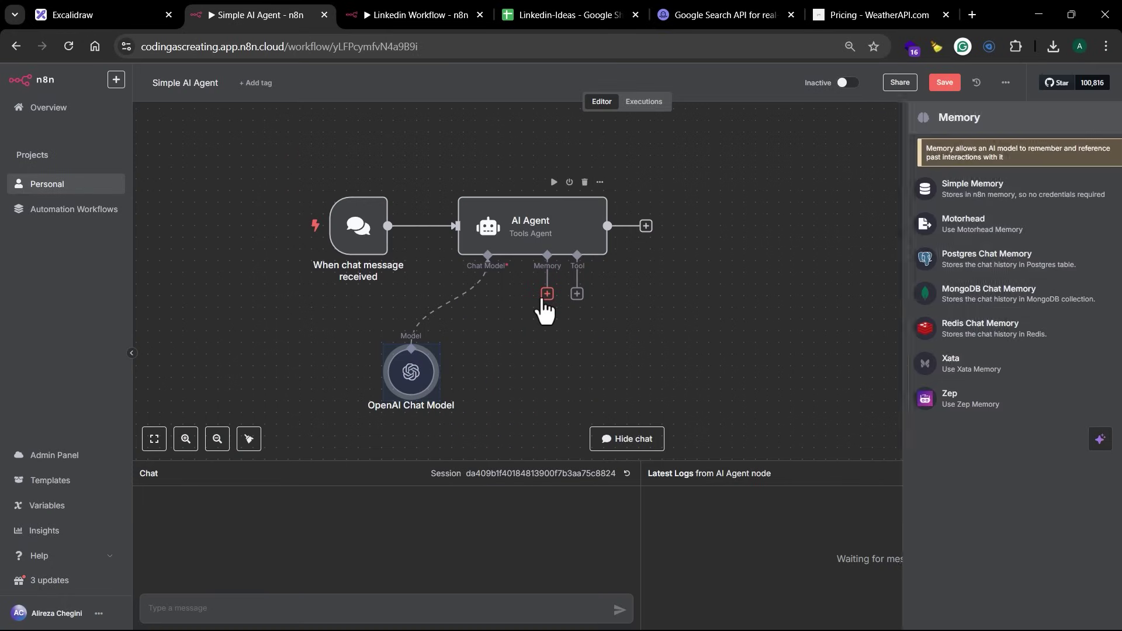
{"action": "left_click", "coordinate": [963, 193]}
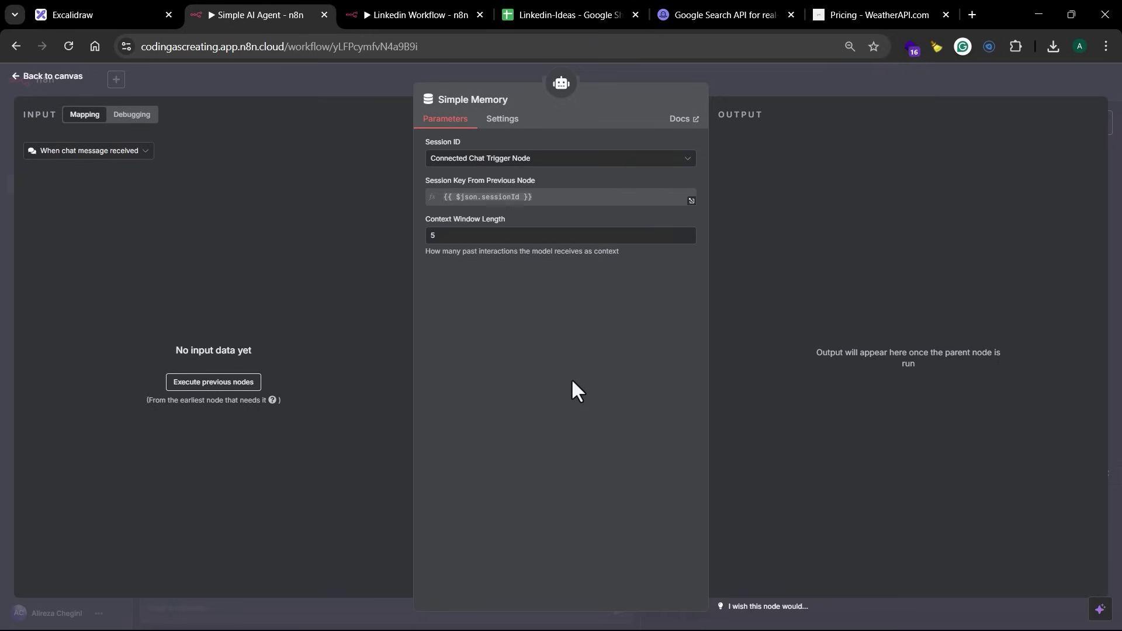
{"action": "left_click", "coordinate": [745, 85]}
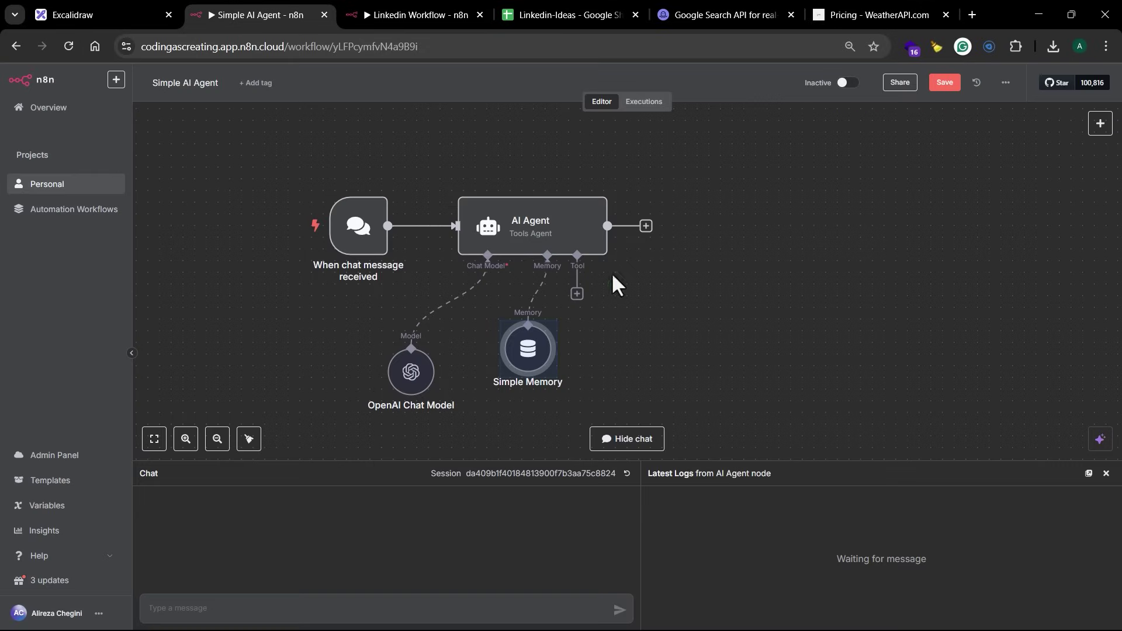
{"action": "left_click_drag", "start_coordinate": [503, 385], "coordinate": [503, 397]}
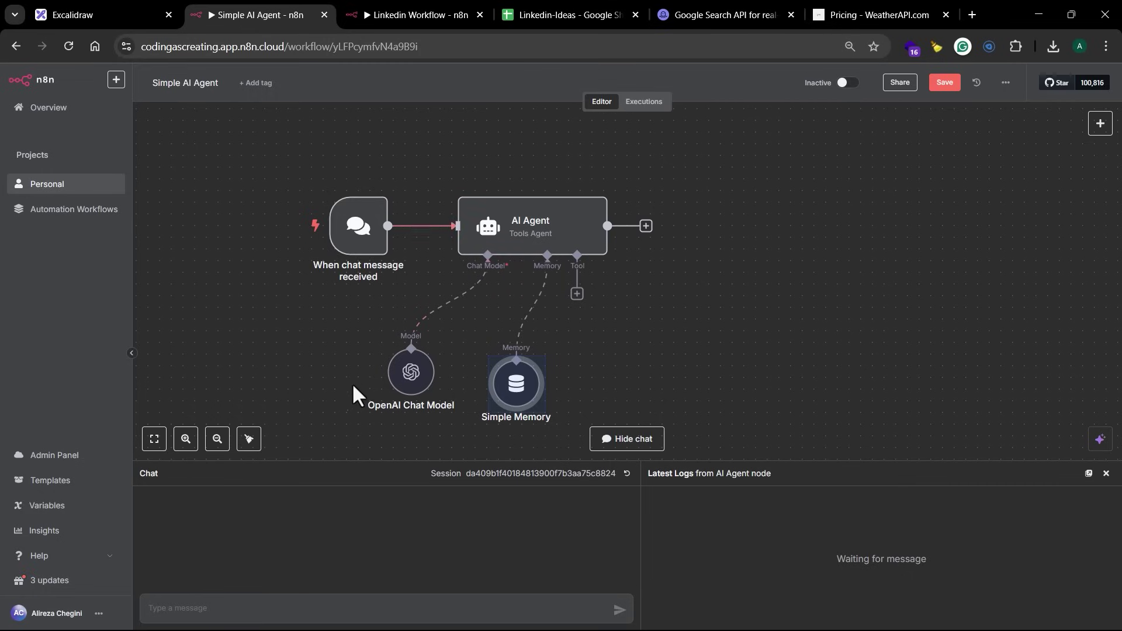
Test the agent by sending the chat message "What is DevOps?".
{"action": "left_click", "coordinate": [271, 608]}
{"action": "type", "text": "Wha"}
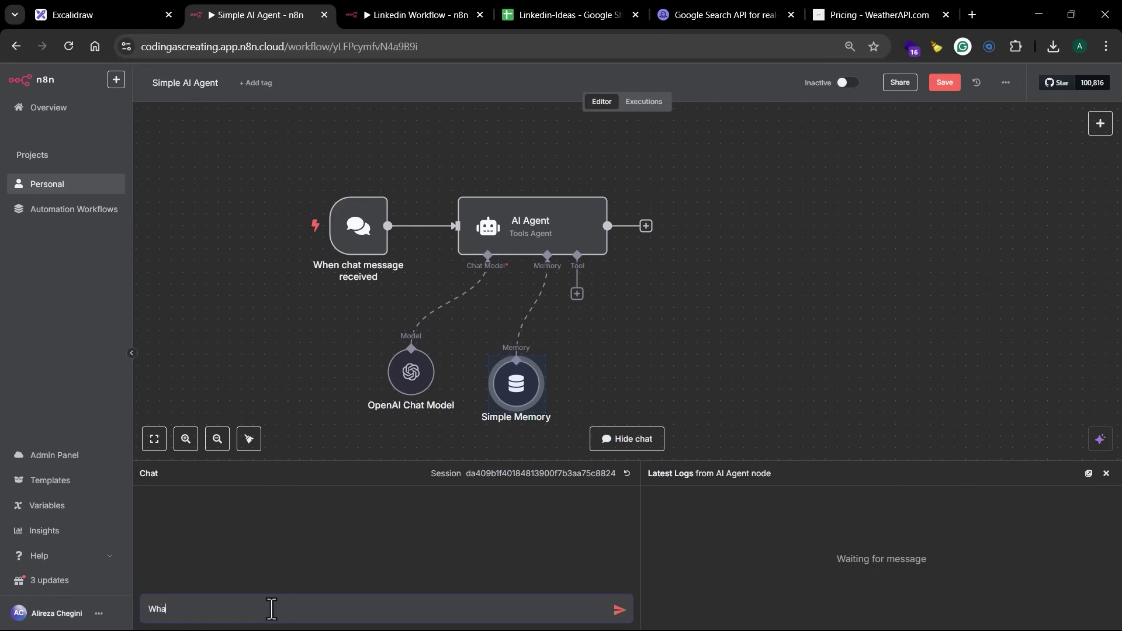
{"action": "type", "text": "t is DevOps?"}
{"action": "key", "text": "Return"}
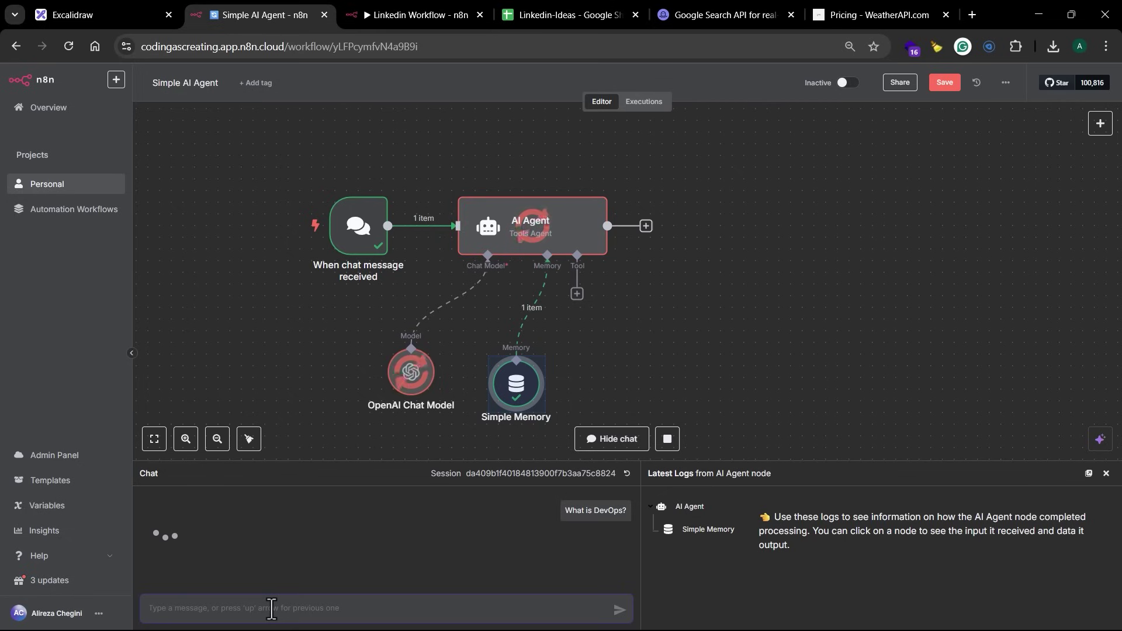
Examine the agent's chat reply and the OpenAI Chat Model's input and output in the run logs.
{"action": "left_click_drag", "start_coordinate": [696, 460], "coordinate": [713, 419]}
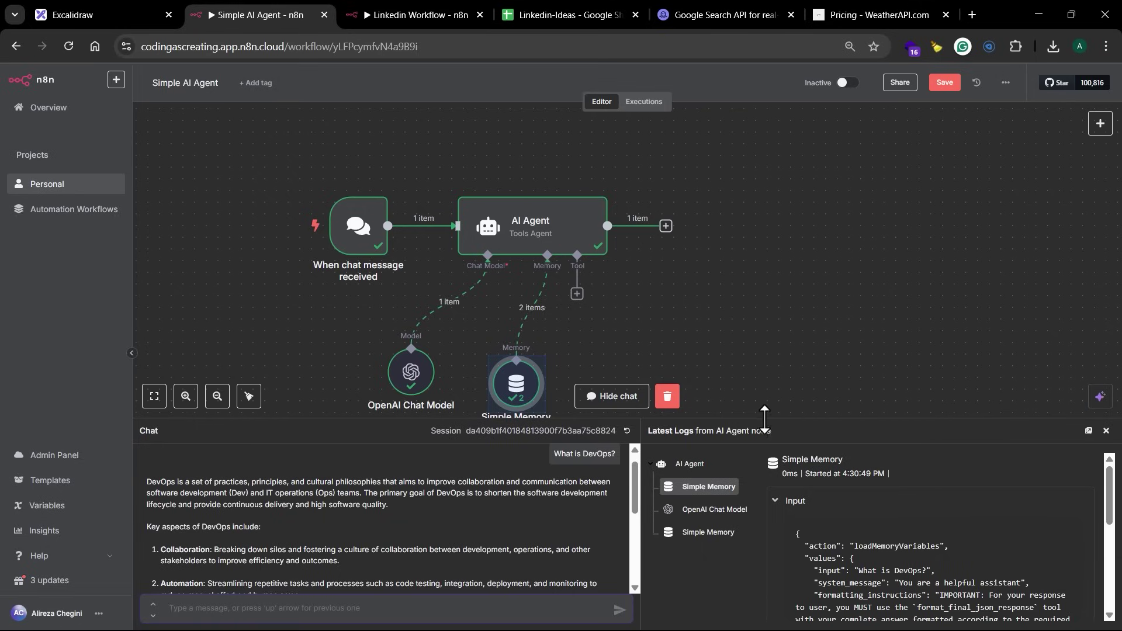
{"action": "left_click_drag", "start_coordinate": [763, 419], "coordinate": [755, 466]}
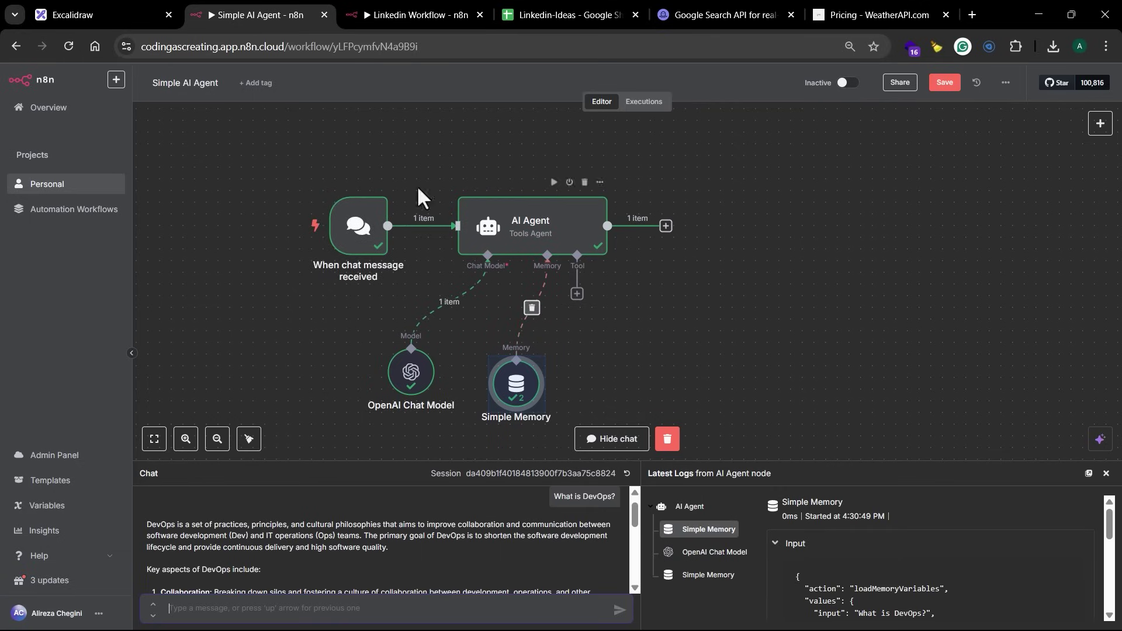
{"action": "left_click_drag", "start_coordinate": [731, 462], "coordinate": [762, 297]}
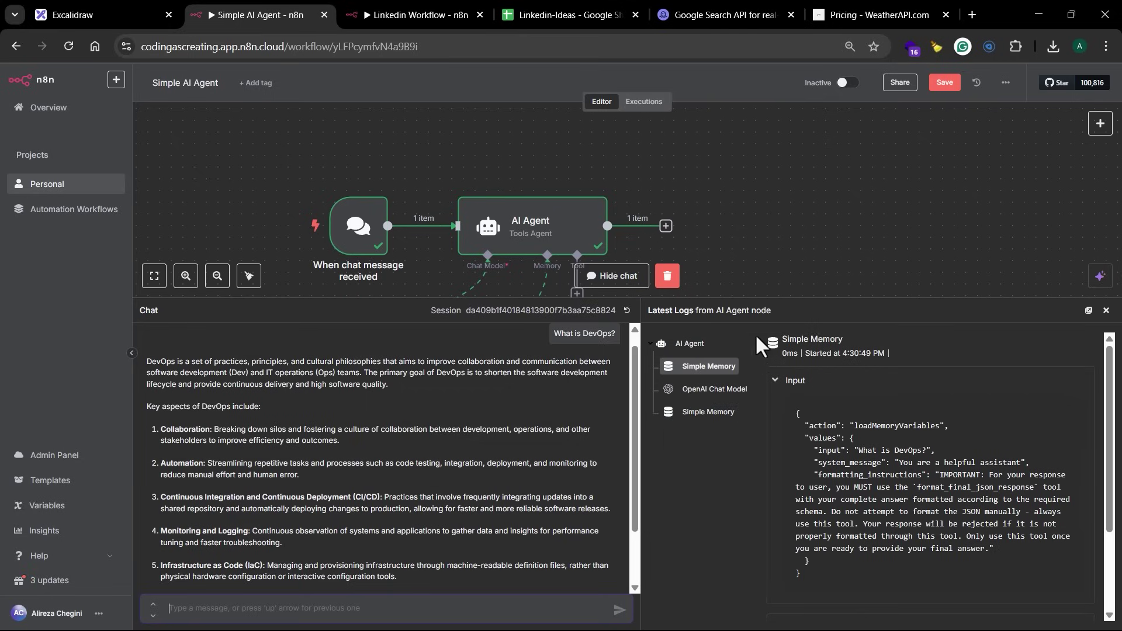
{"action": "mouse_move", "coordinate": [767, 297]}
{"action": "left_mouse_down"}
{"action": "mouse_move", "coordinate": [760, 396]}
{"action": "mouse_move", "coordinate": [776, 292]}
{"action": "left_mouse_up"}
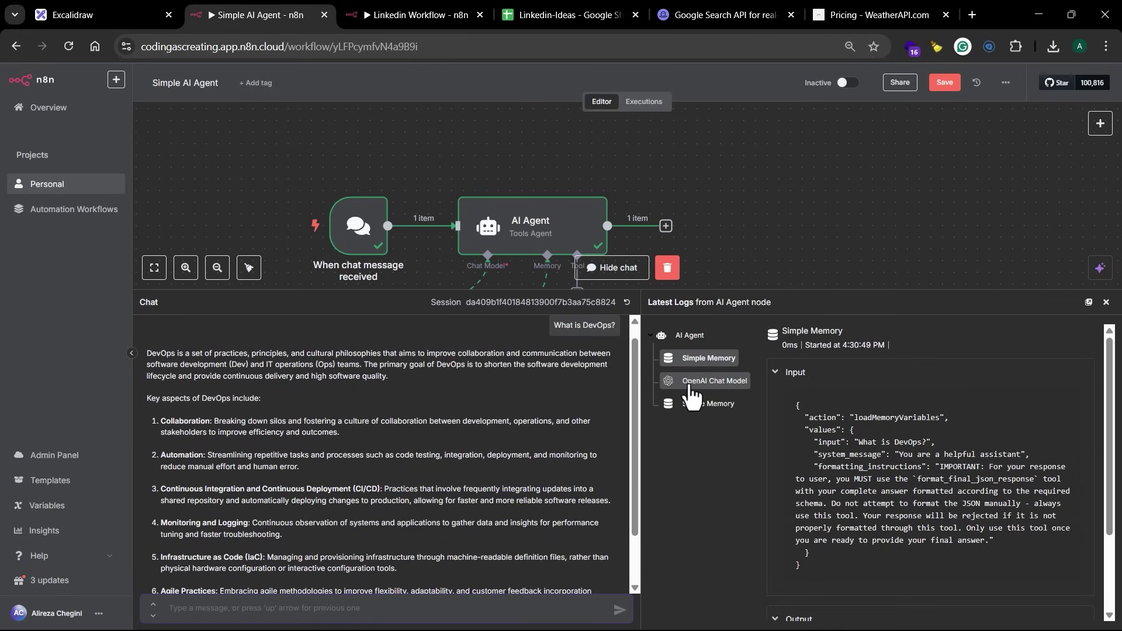
{"action": "left_click", "coordinate": [708, 389]}
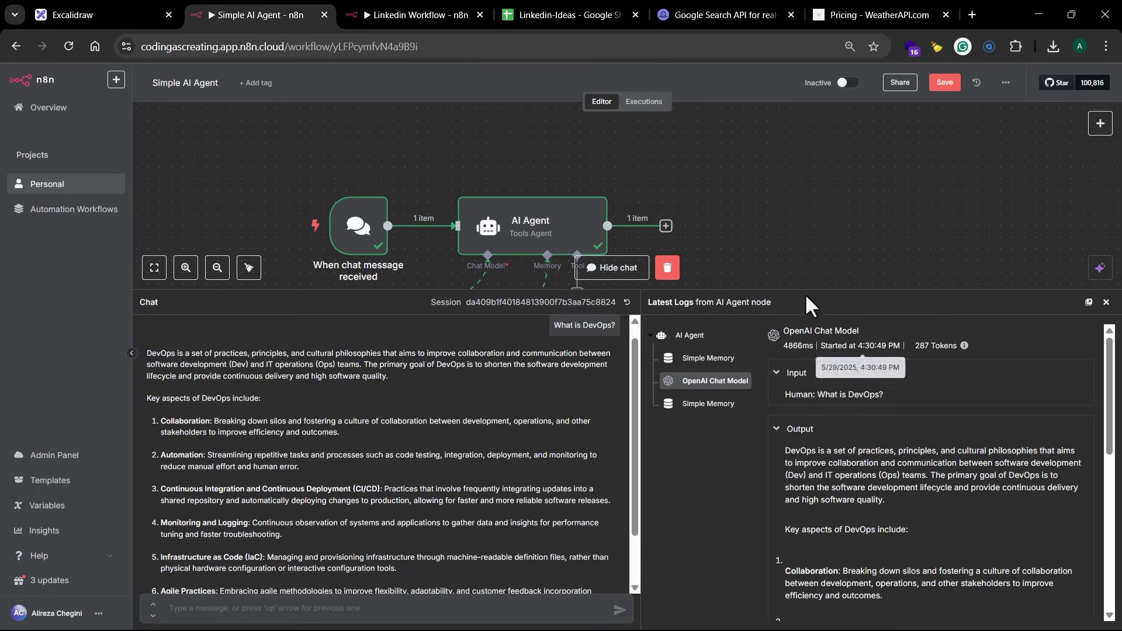
{"action": "left_click_drag", "start_coordinate": [801, 290], "coordinate": [809, 206]}
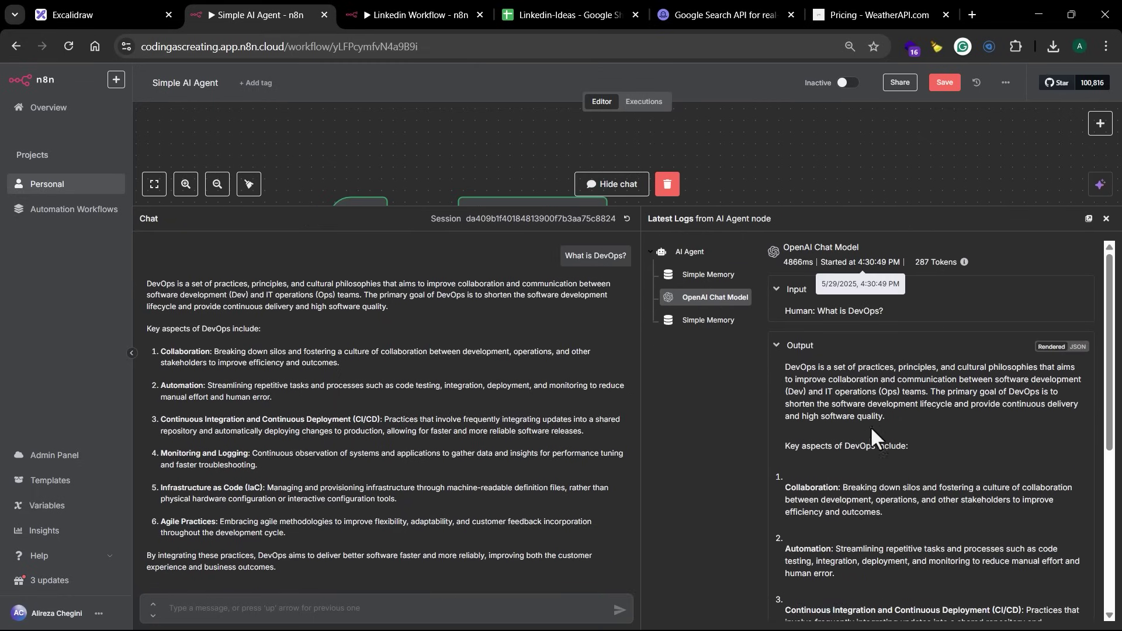
{"action": "left_click_drag", "start_coordinate": [740, 208], "coordinate": [748, 462]}
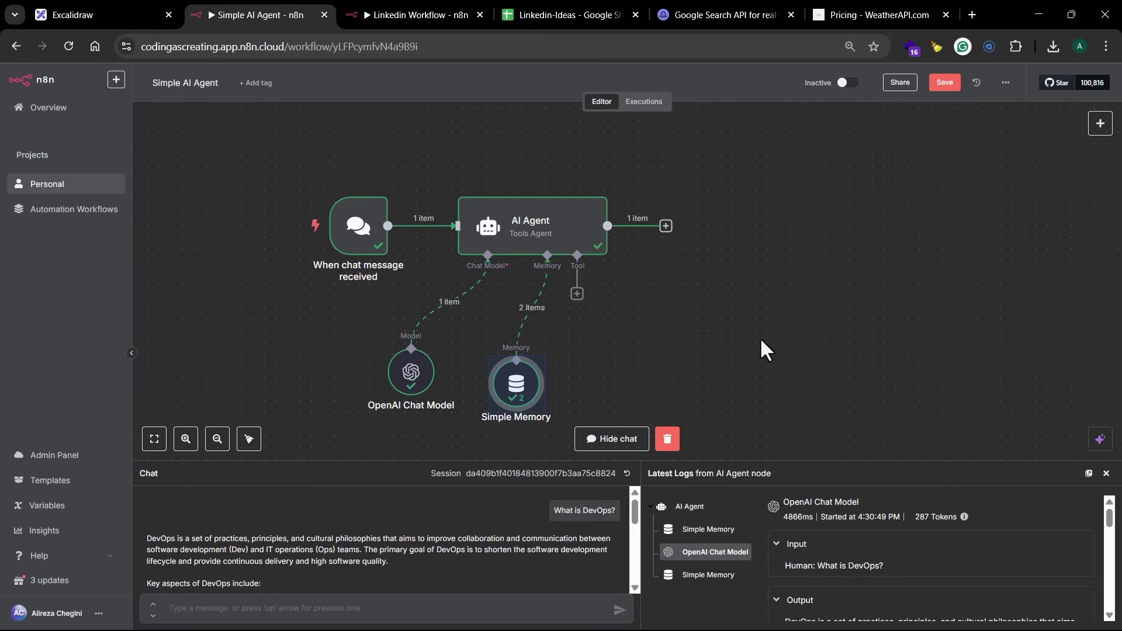
Switch to the Linkedin Workflow to view its node layout.
{"action": "left_click", "coordinate": [419, 17]}
{"action": "left_click", "coordinate": [555, 202]}
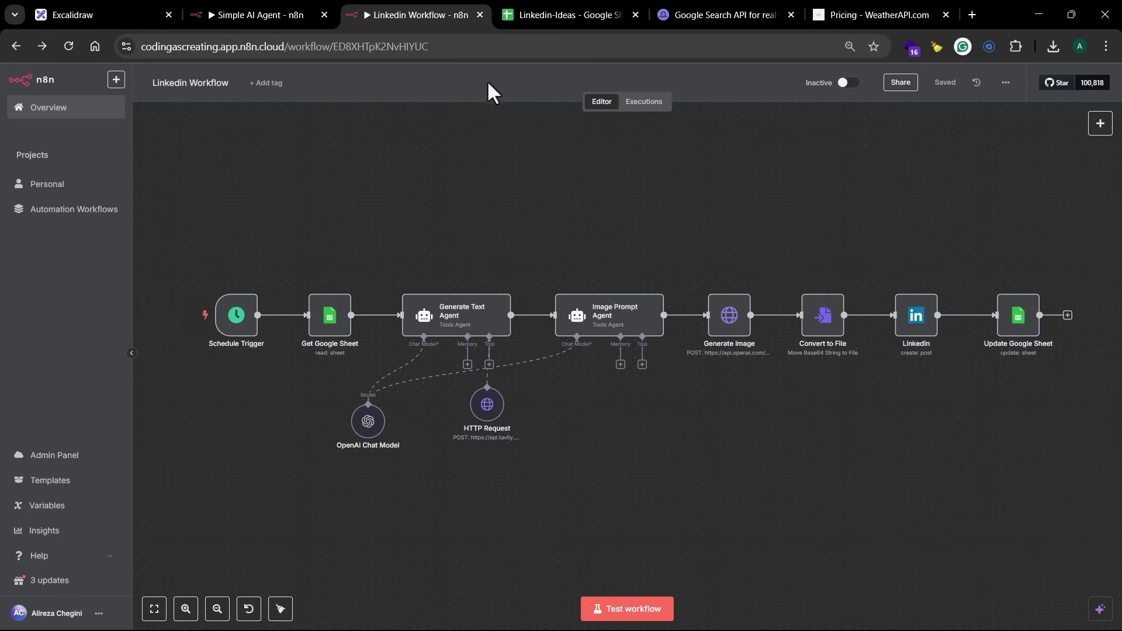
Close the Linkedin Workflow, return to the Simple AI Agent workflow and attach a Google Sheets Tool to the AI Agent.
{"action": "left_click", "coordinate": [475, 19]}
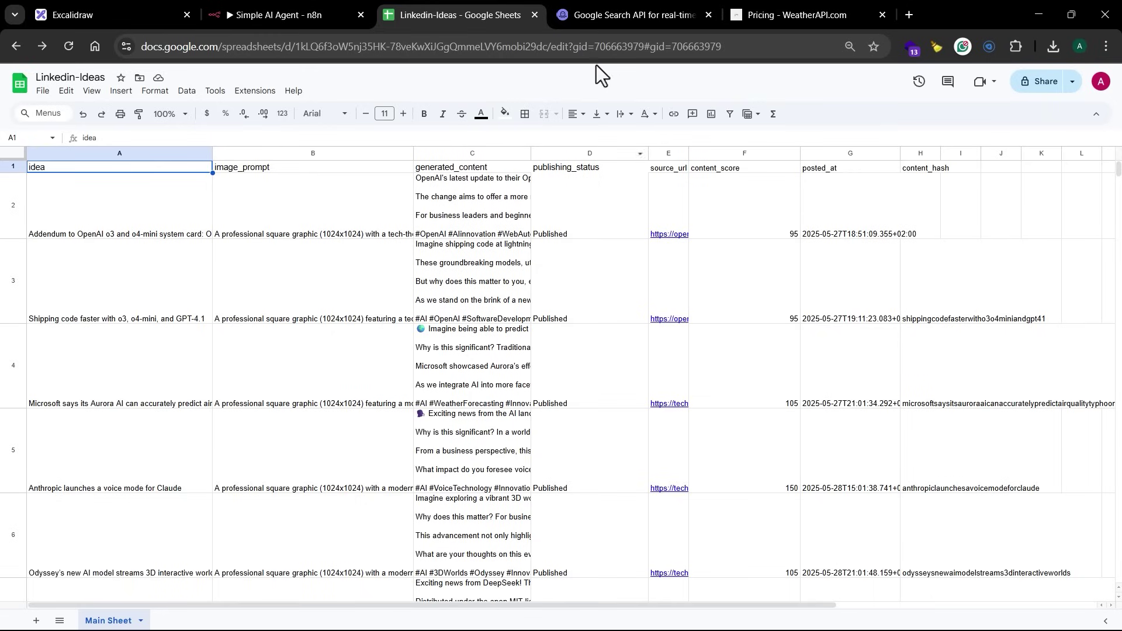
{"action": "left_click", "coordinate": [286, 10]}
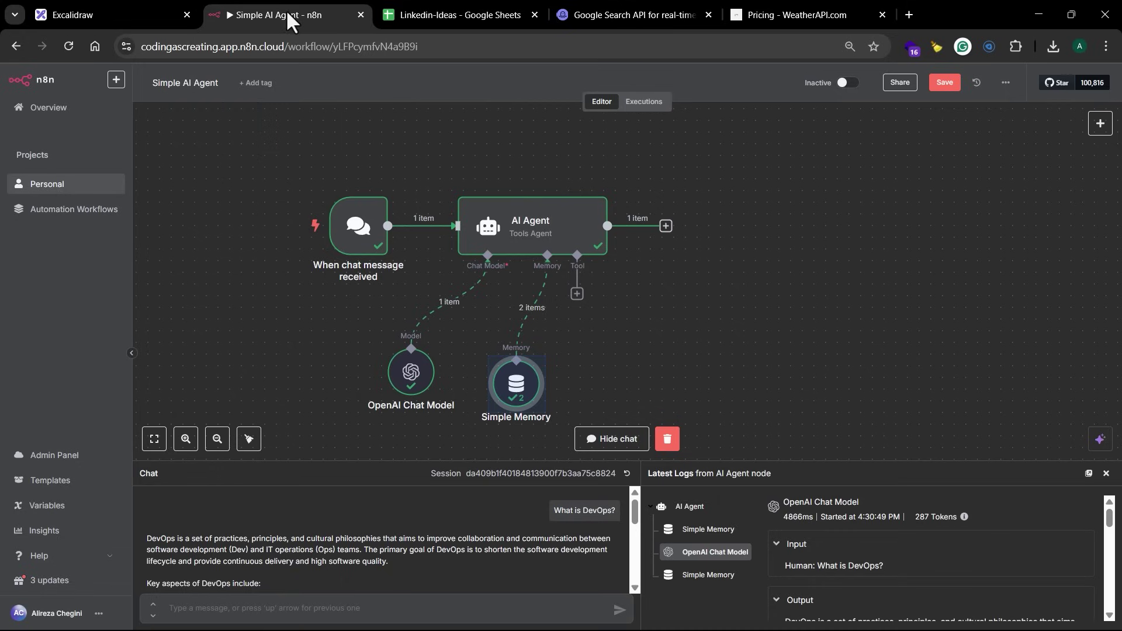
{"action": "left_click", "coordinate": [578, 297]}
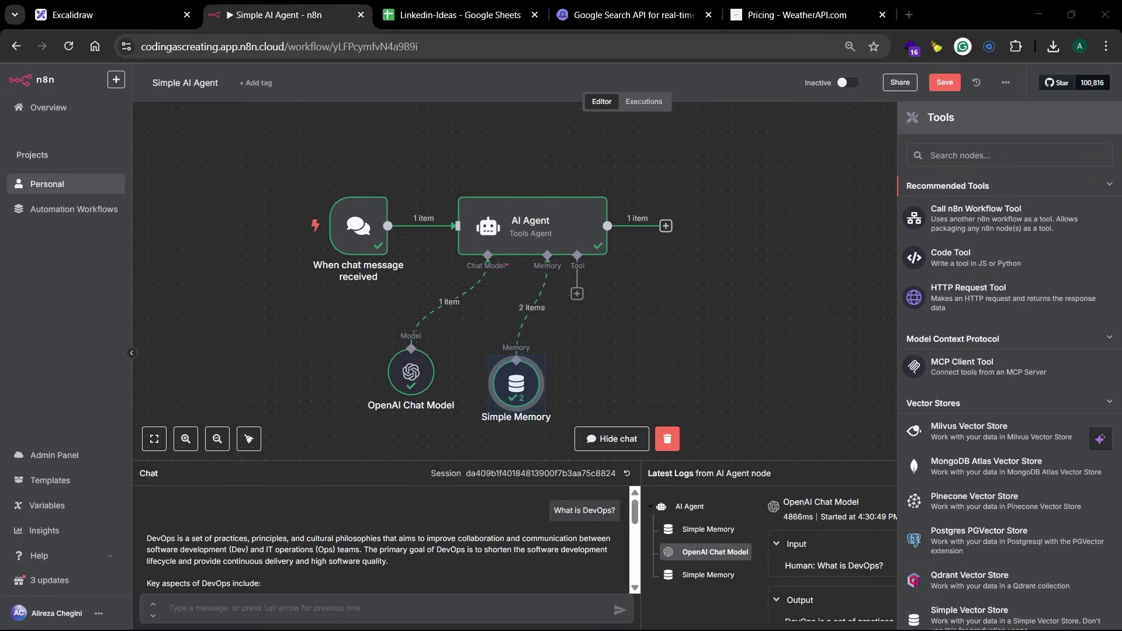
{"action": "left_click", "coordinate": [1008, 164]}
{"action": "type", "text": "google"}
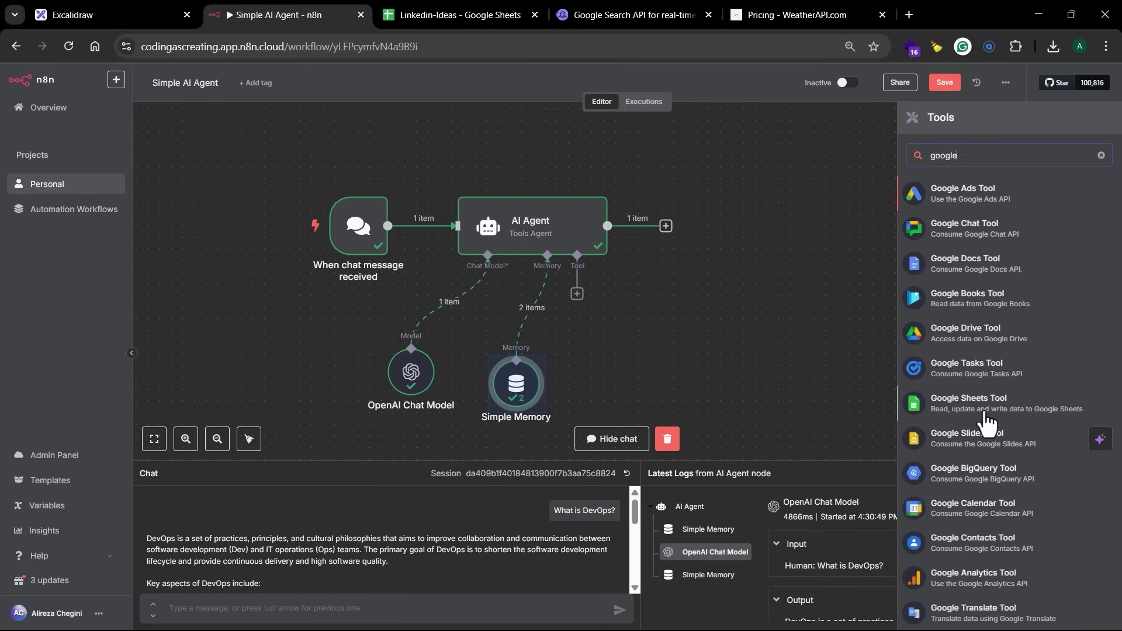
{"action": "left_click", "coordinate": [960, 410]}
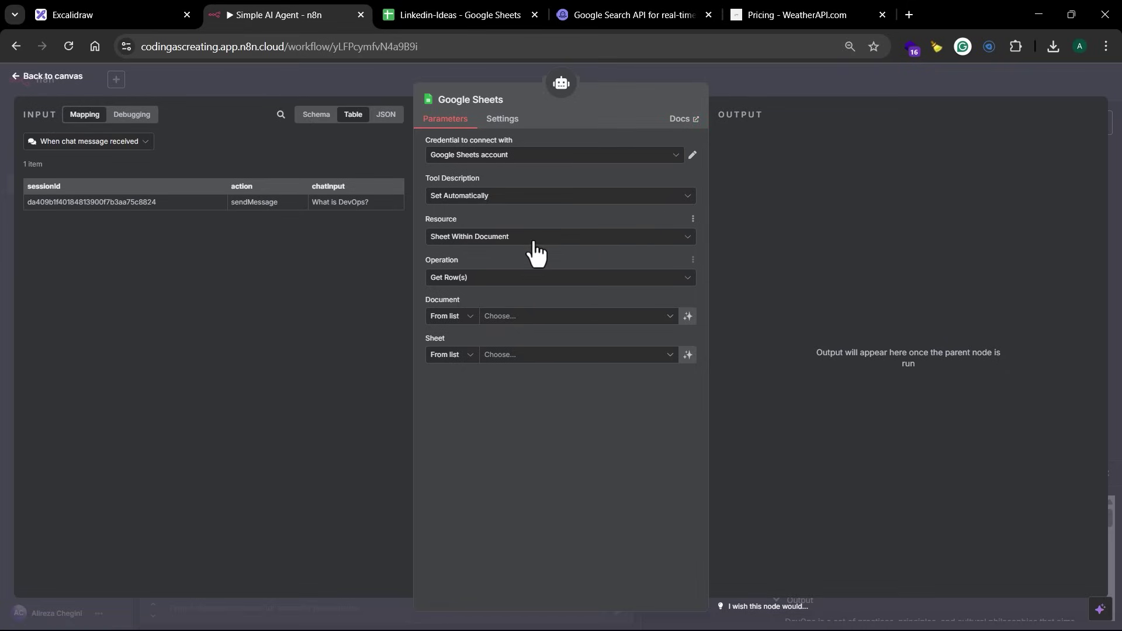
Set the Google Sheets tool to read from the Main Sheet of the Linkedin-Ideas document and return to the canvas.
{"action": "left_click", "coordinate": [530, 319]}
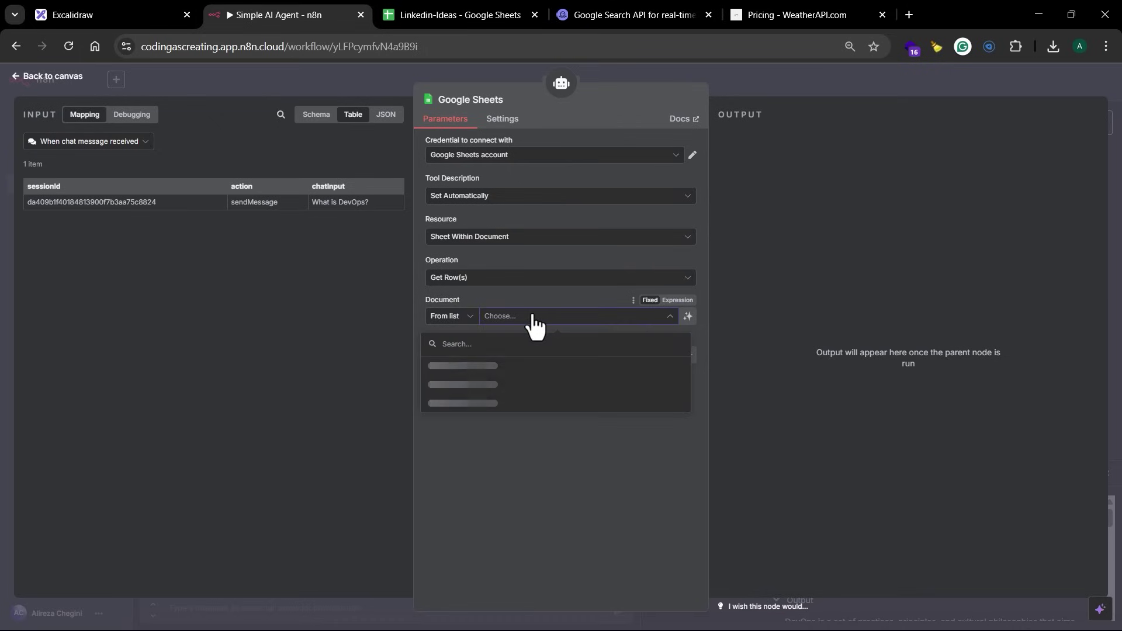
{"action": "left_click", "coordinate": [473, 365]}
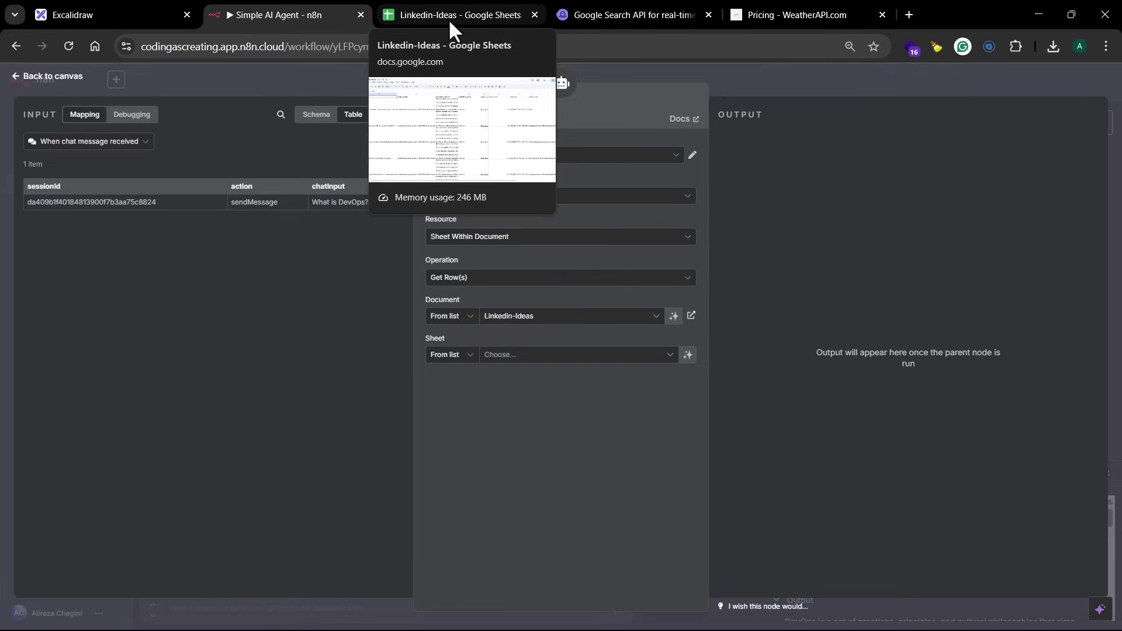
{"action": "left_click", "coordinate": [546, 356]}
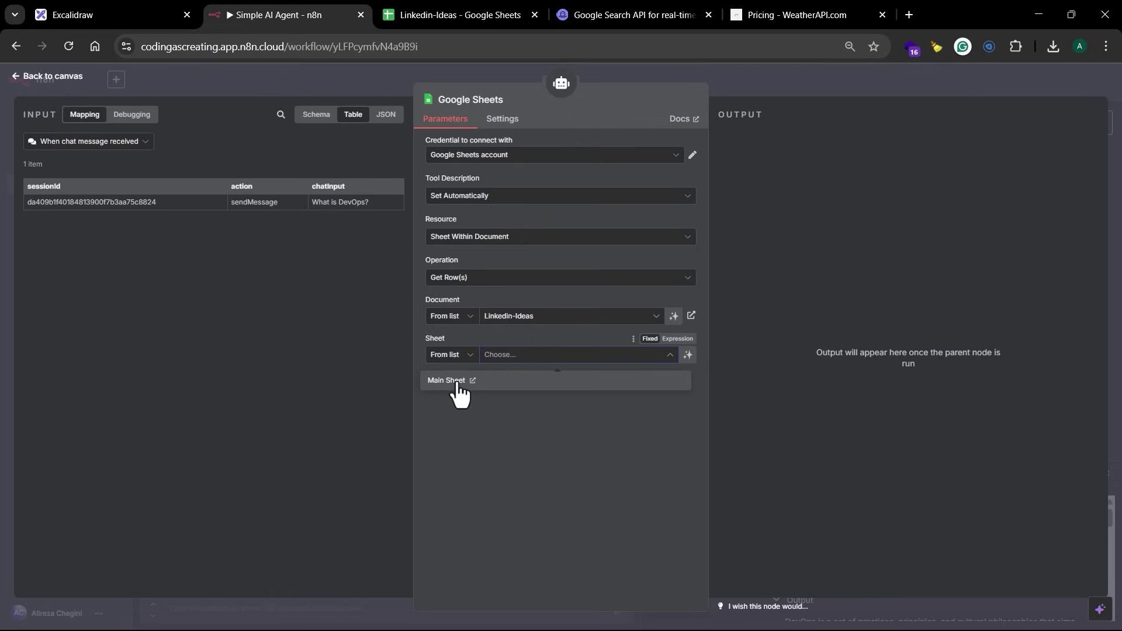
{"action": "left_click", "coordinate": [448, 381]}
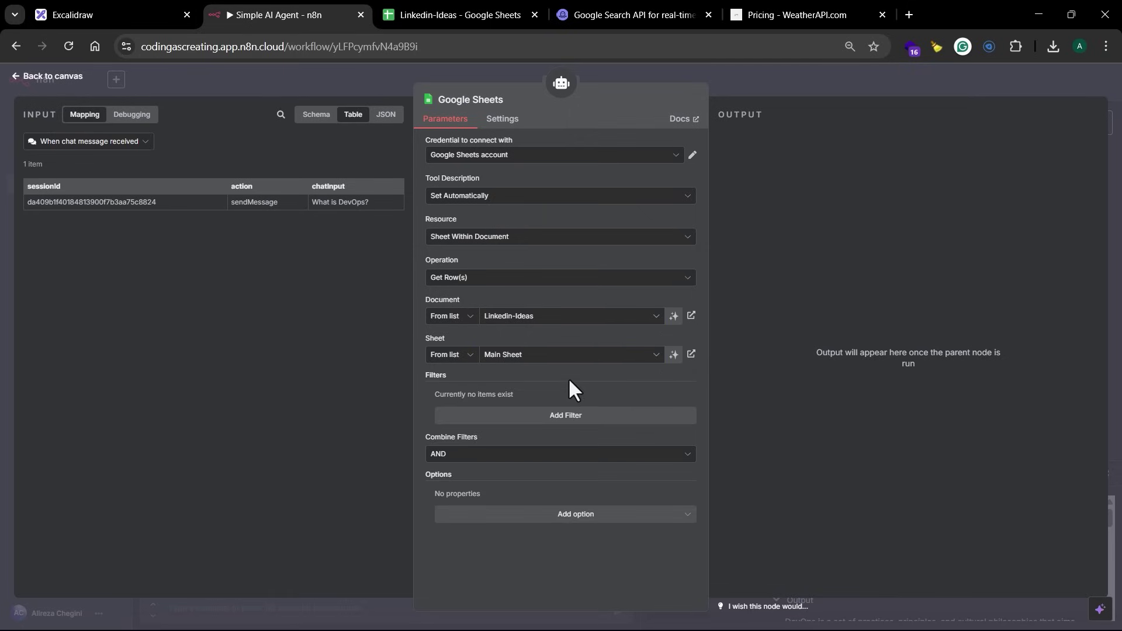
{"action": "left_click", "coordinate": [766, 79]}
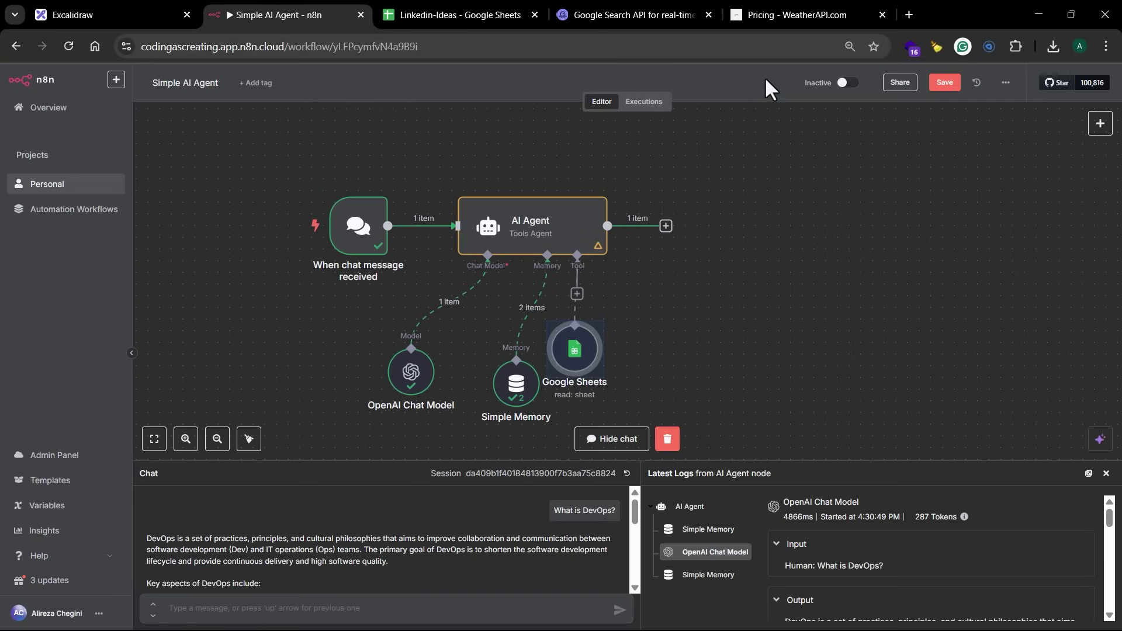
Reposition the Google Sheets node beside the Simple Memory node, level with it below the AI Agent.
{"action": "left_click_drag", "start_coordinate": [602, 353], "coordinate": [730, 388]}
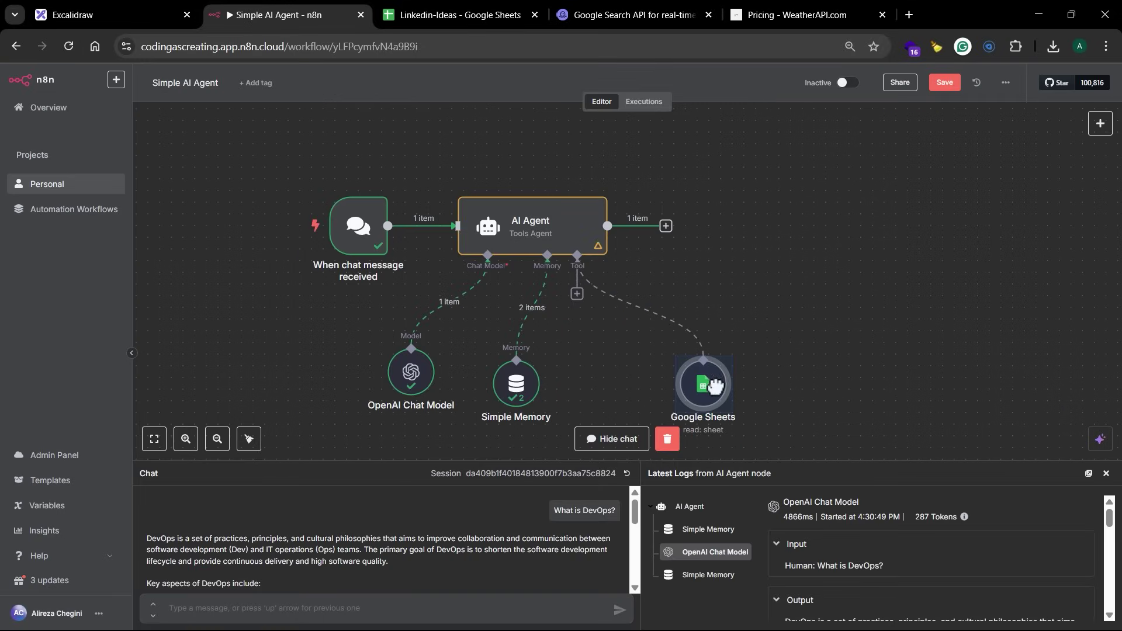
{"action": "mouse_move", "coordinate": [587, 217]}
{"action": "left_click_drag", "start_coordinate": [705, 383], "coordinate": [644, 380]}
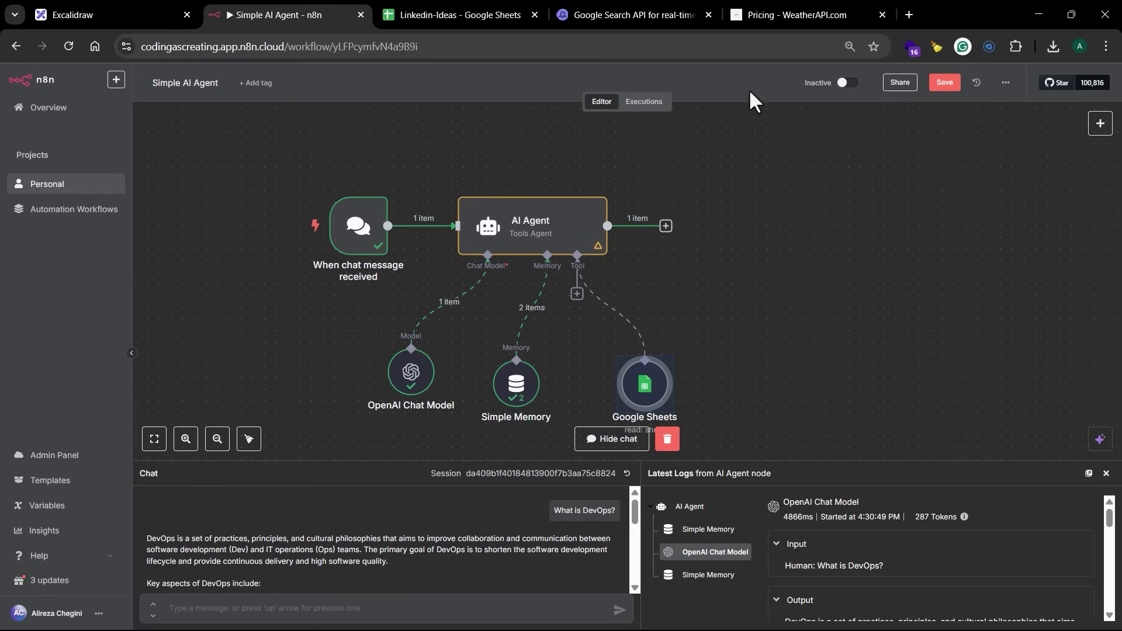
Check the SearchApi dashboard, return to the Simple AI Agent workflow and attach an HTTP Request Tool to the AI Agent.
{"action": "left_click", "coordinate": [587, 20]}
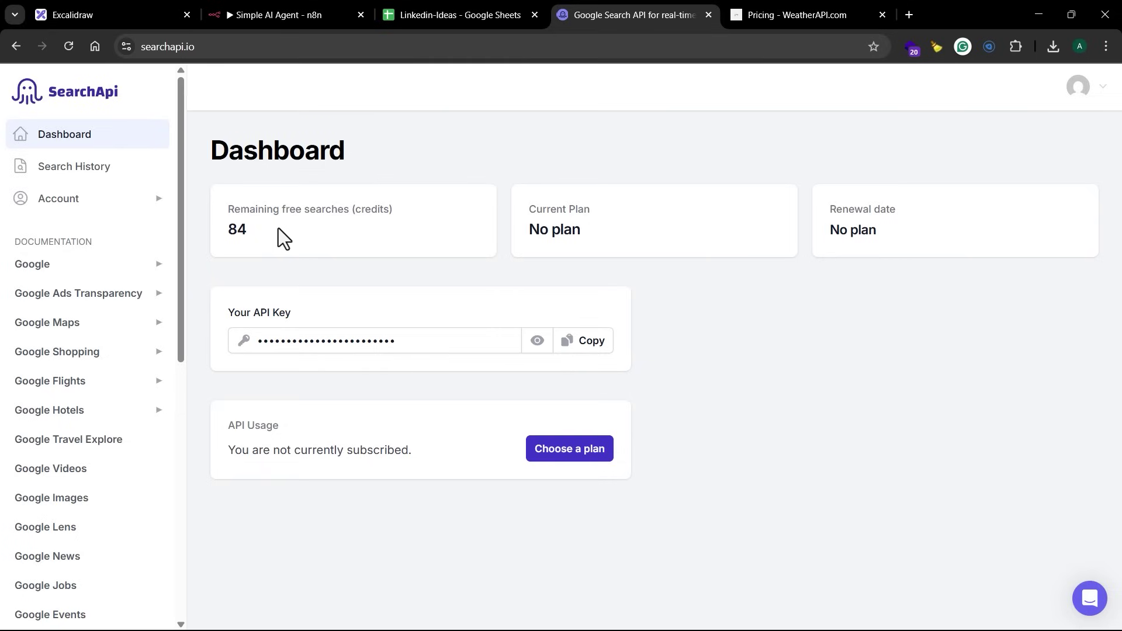
{"action": "left_click", "coordinate": [304, 20]}
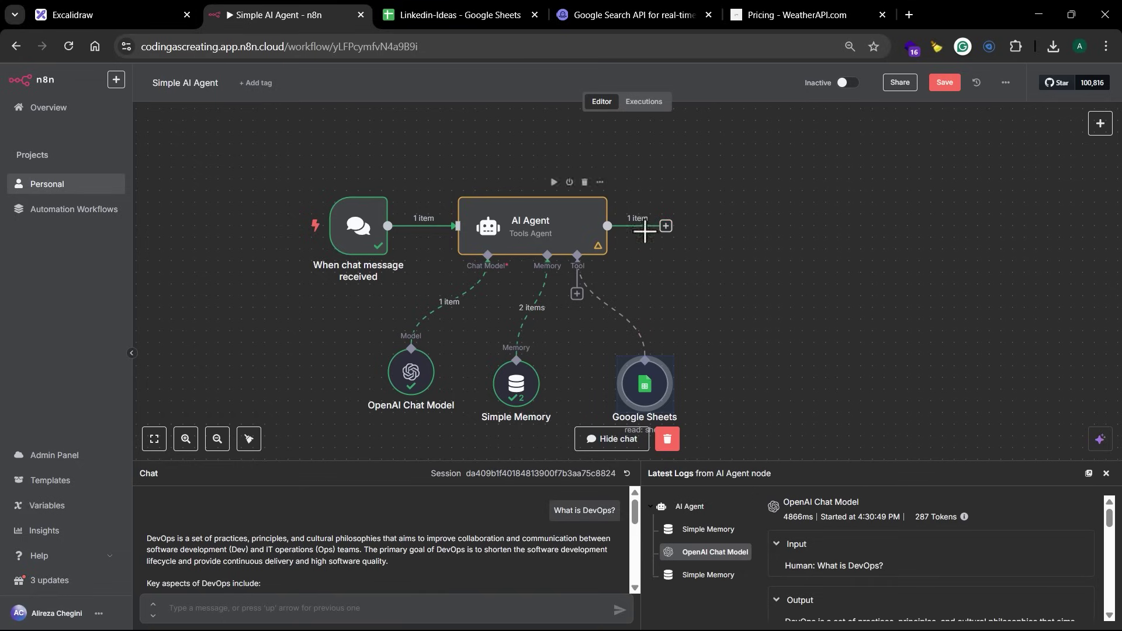
{"action": "left_click", "coordinate": [577, 294]}
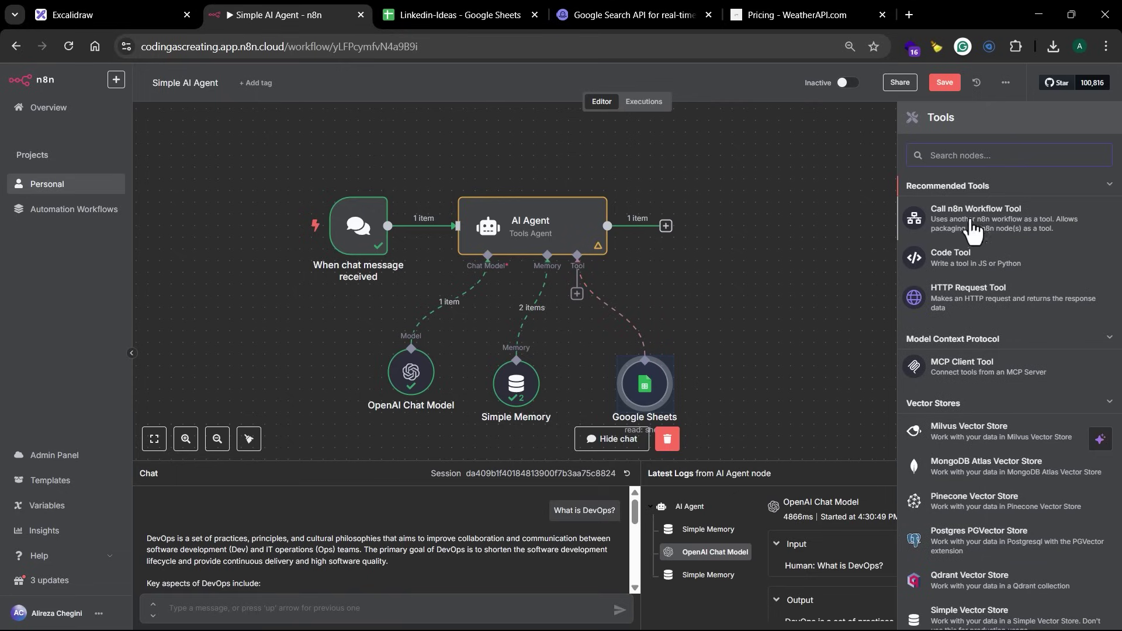
{"action": "left_click", "coordinate": [960, 301]}
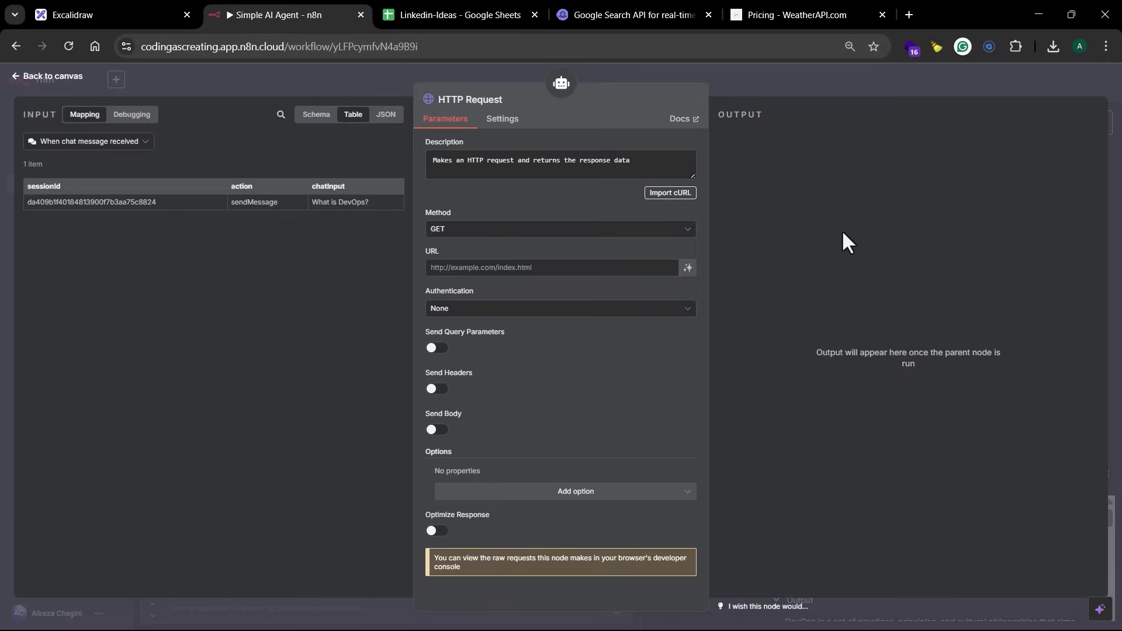
{"action": "triple_click", "coordinate": [536, 164]}
{"action": "type", "text": "Use this tool whenever you wanna search on google"}
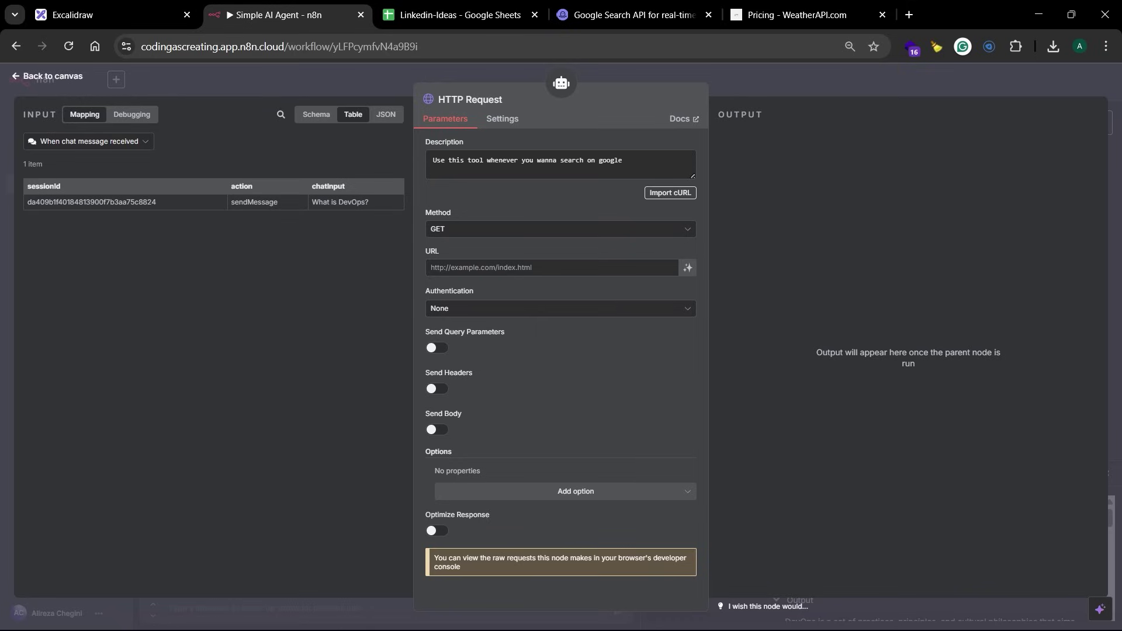
{"action": "left_click", "coordinate": [516, 266]}
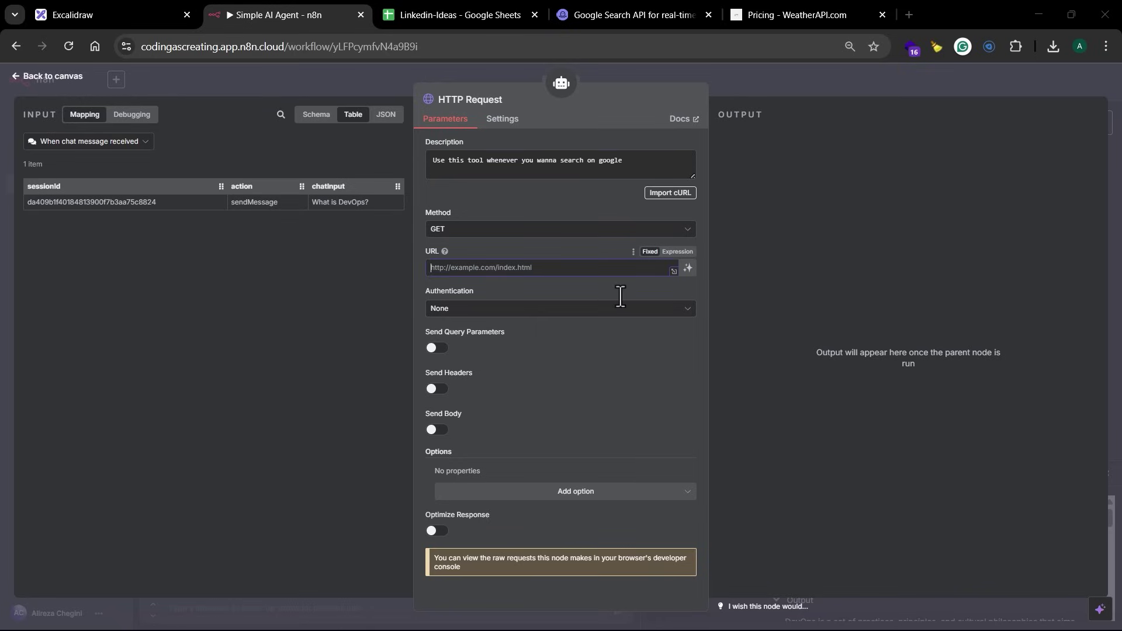
{"action": "type", "text": "https://www.searchapi.io/api/v1/search"}
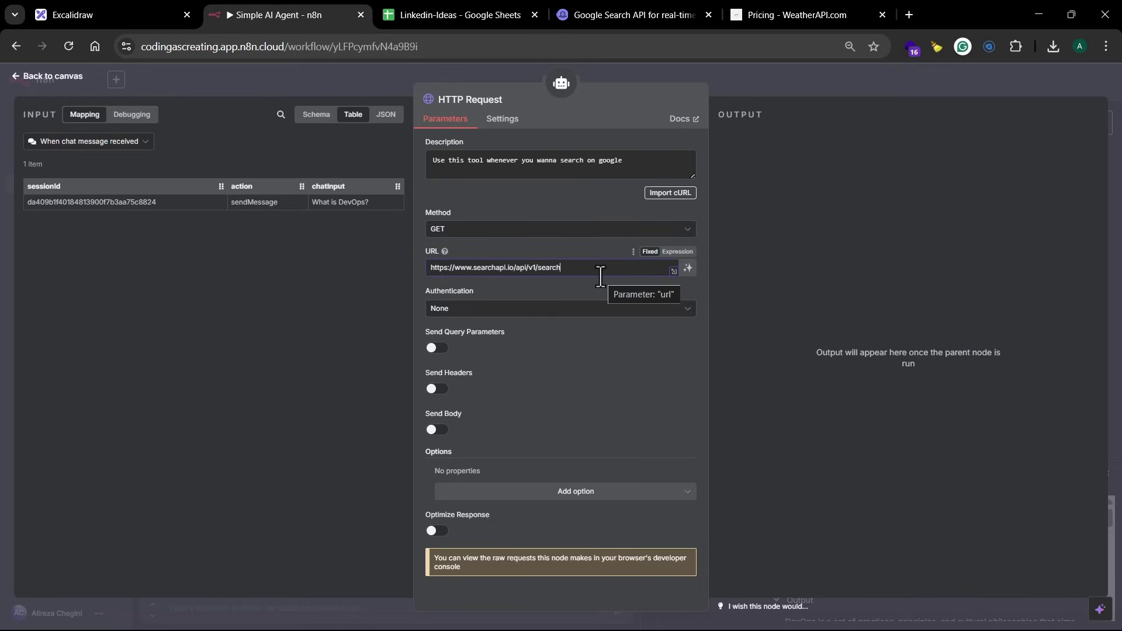
Set the request's authentication to Generic Credential Type with Header Auth, using the SearchAPI Header Auth credential.
{"action": "left_click", "coordinate": [546, 311]}
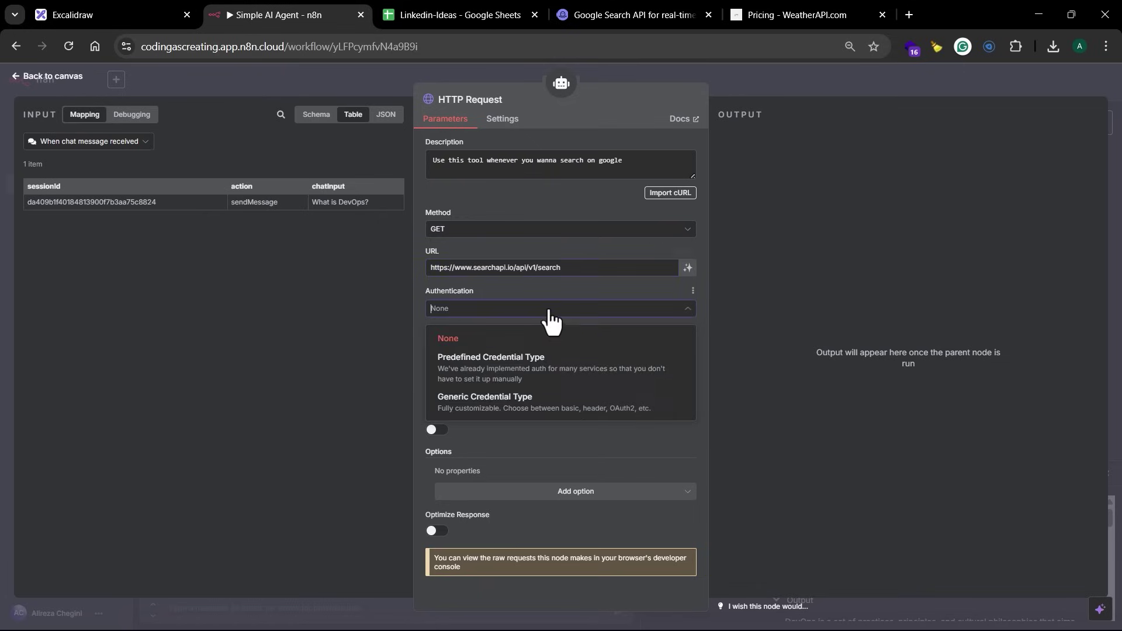
{"action": "left_click", "coordinate": [523, 400]}
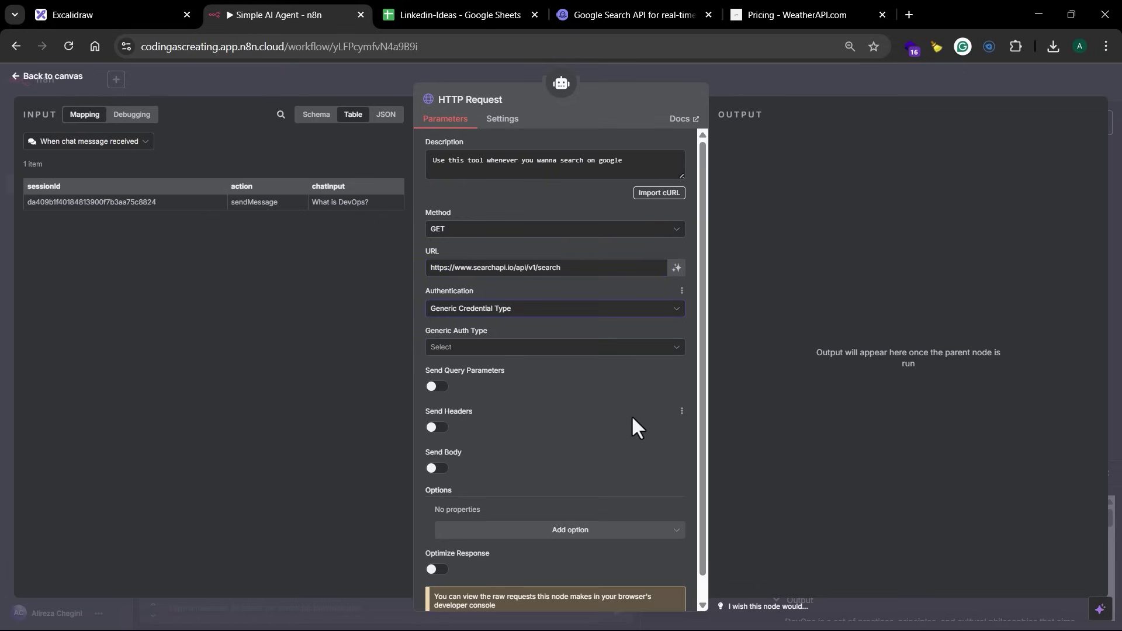
{"action": "left_click", "coordinate": [557, 348]}
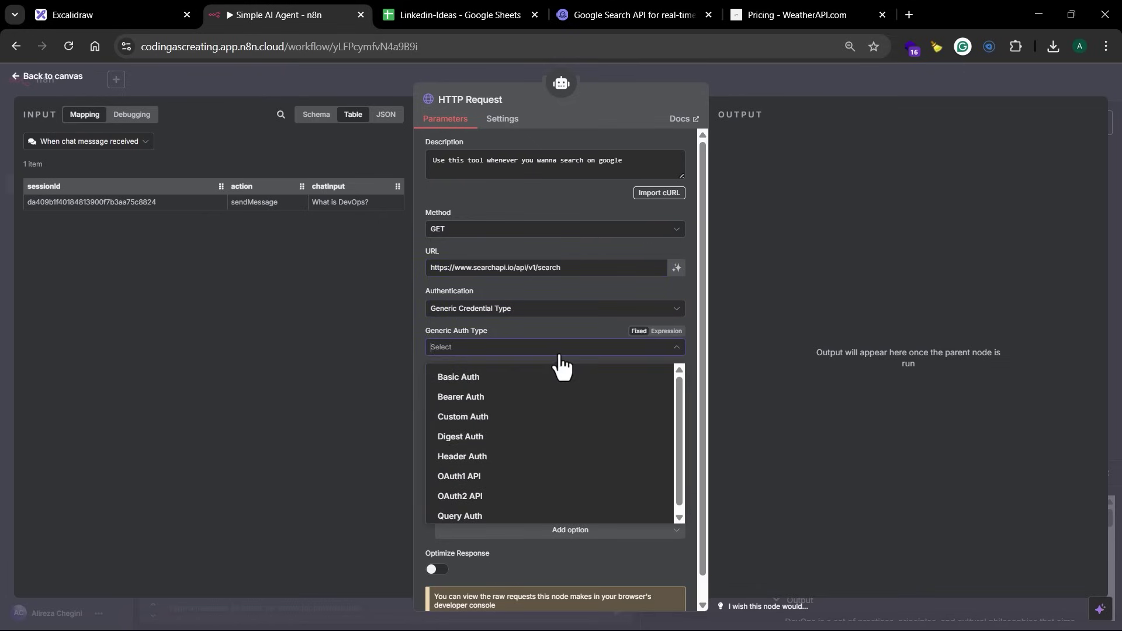
{"action": "left_click", "coordinate": [514, 457]}
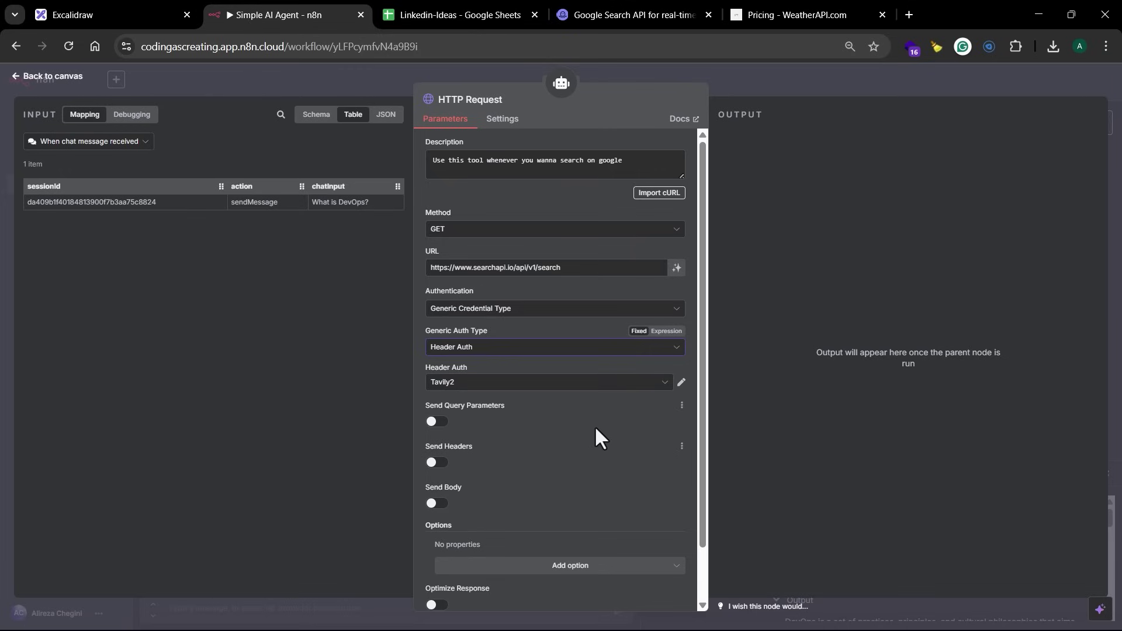
{"action": "scroll", "coordinate": [594, 425], "scroll_direction": "down", "scroll_amount": 1}
{"action": "left_click", "coordinate": [665, 323]}
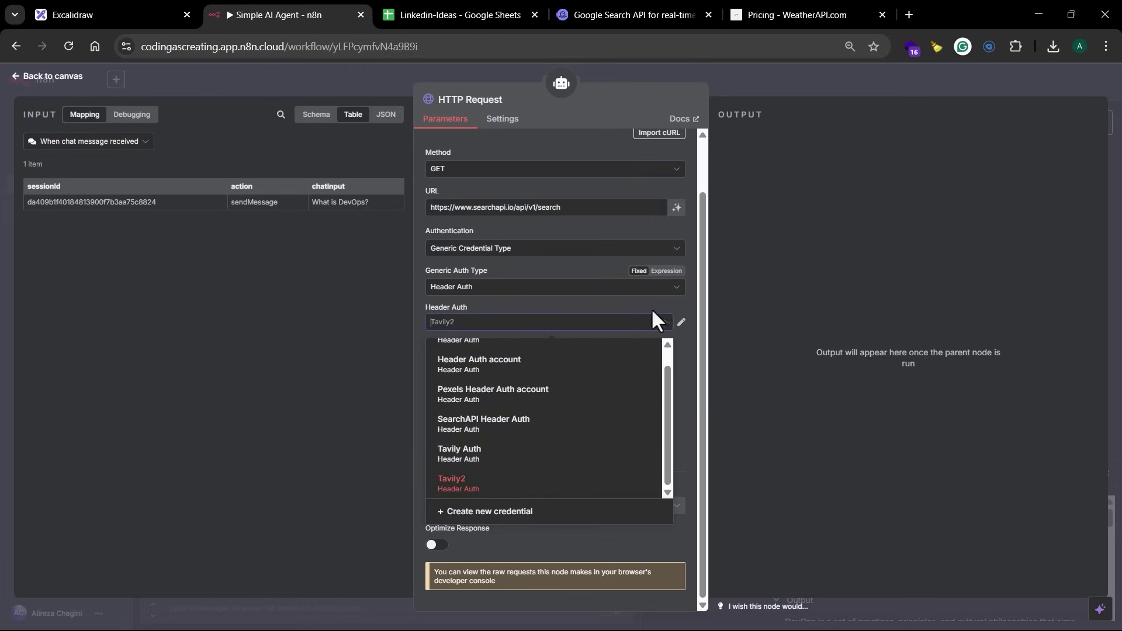
{"action": "scroll", "coordinate": [519, 450], "scroll_direction": "up", "scroll_amount": 1}
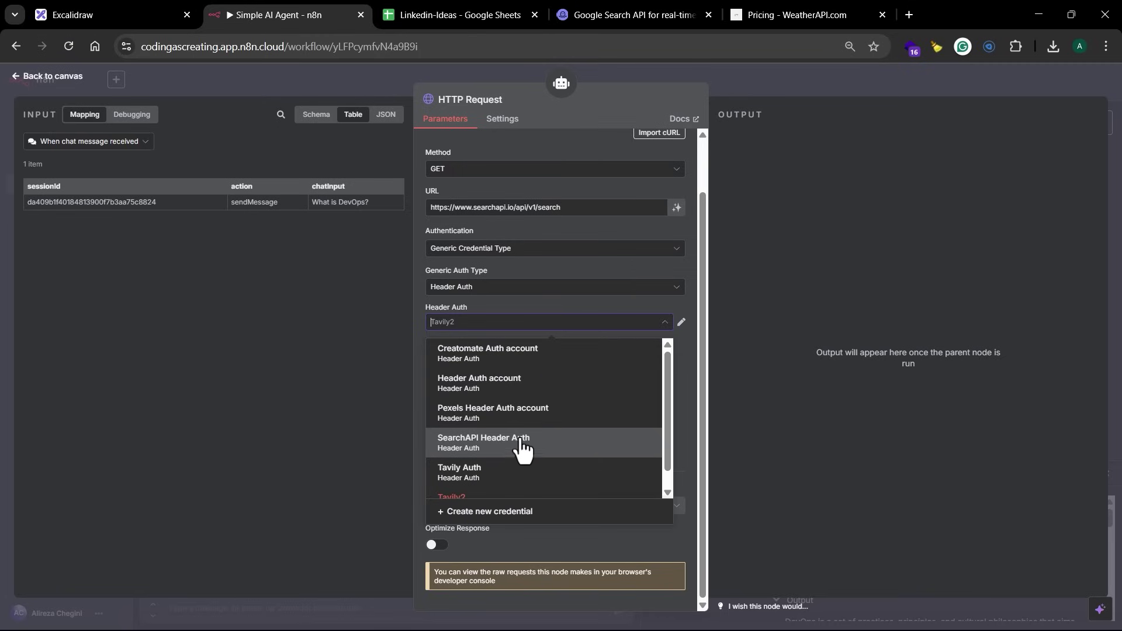
{"action": "left_click", "coordinate": [509, 437]}
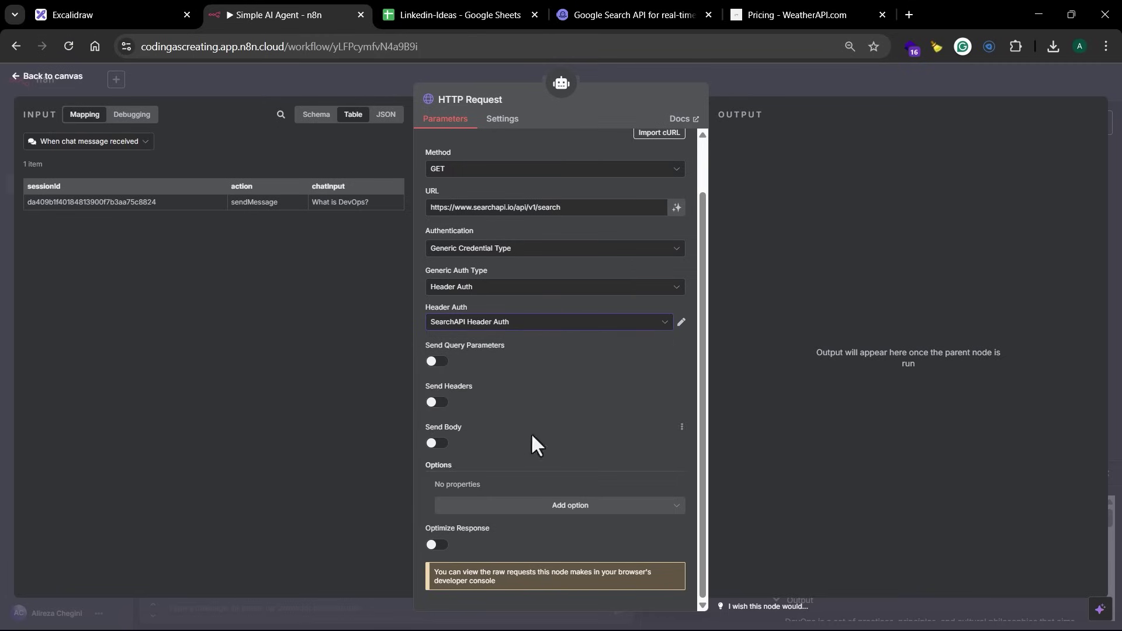
Review the SearchAPI Header Auth credential, copy the API key from the SearchApi dashboard and close the credential.
{"action": "left_click", "coordinate": [682, 323]}
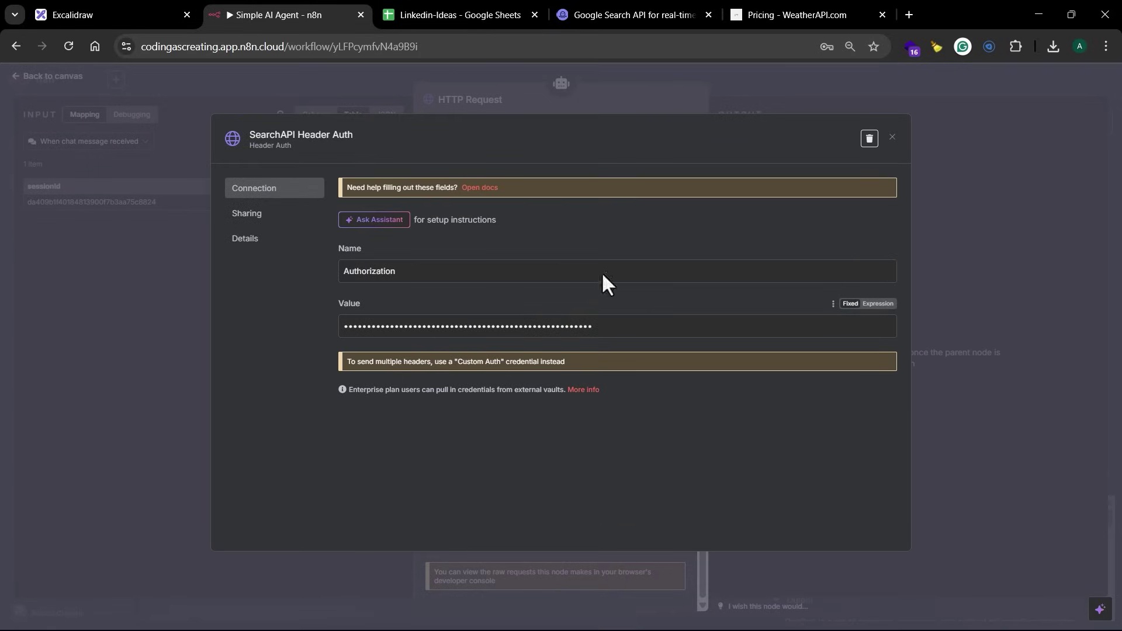
{"action": "left_click", "coordinate": [605, 21]}
{"action": "left_click", "coordinate": [570, 341]}
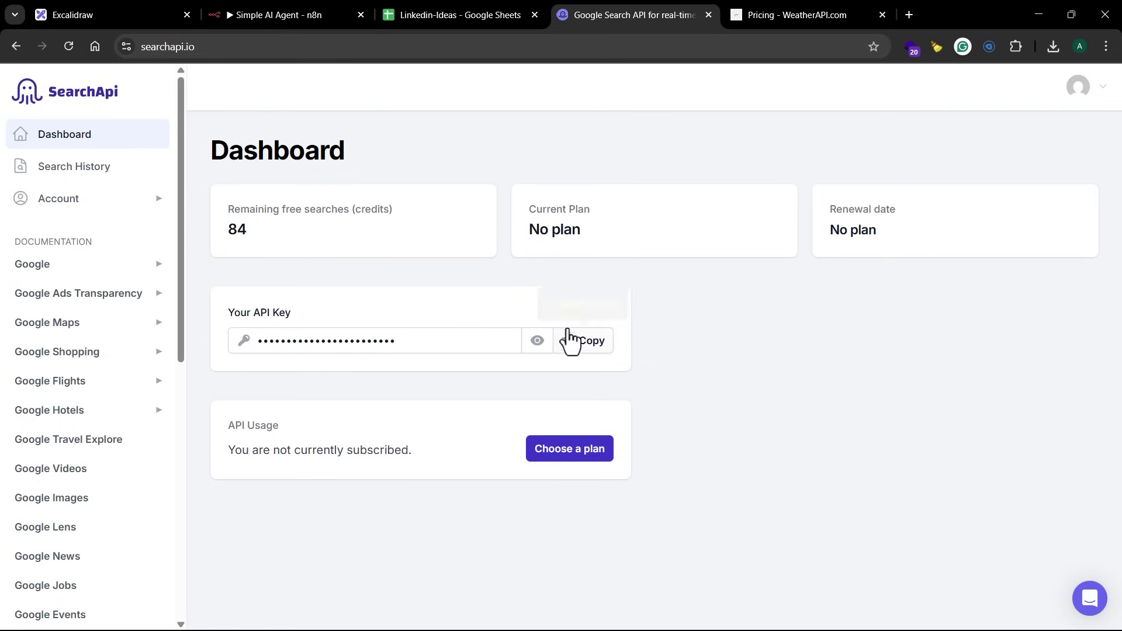
{"action": "left_click", "coordinate": [318, 12]}
{"action": "left_click", "coordinate": [982, 202]}
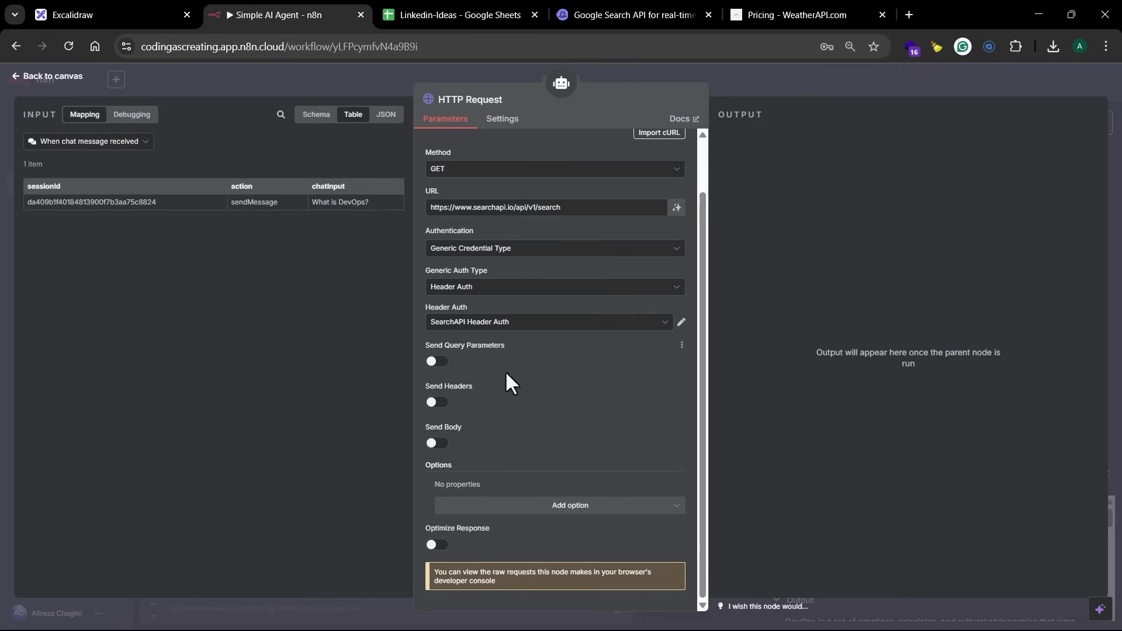
Enable query parameters for the HTTP Request and define the first one as engine with the value google.
{"action": "left_click", "coordinate": [437, 361]}
{"action": "scroll", "coordinate": [635, 404], "scroll_direction": "down", "scroll_amount": 1}
{"action": "scroll", "coordinate": [638, 408], "scroll_direction": "down", "scroll_amount": 1}
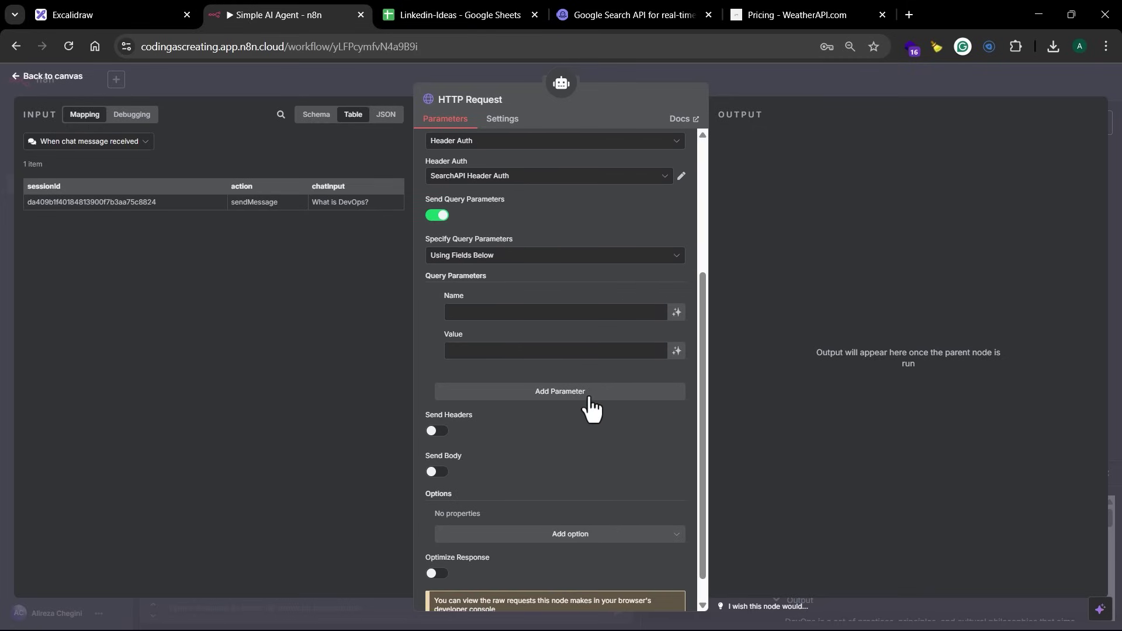
{"action": "left_click", "coordinate": [490, 315]}
{"action": "left_click", "coordinate": [495, 313]}
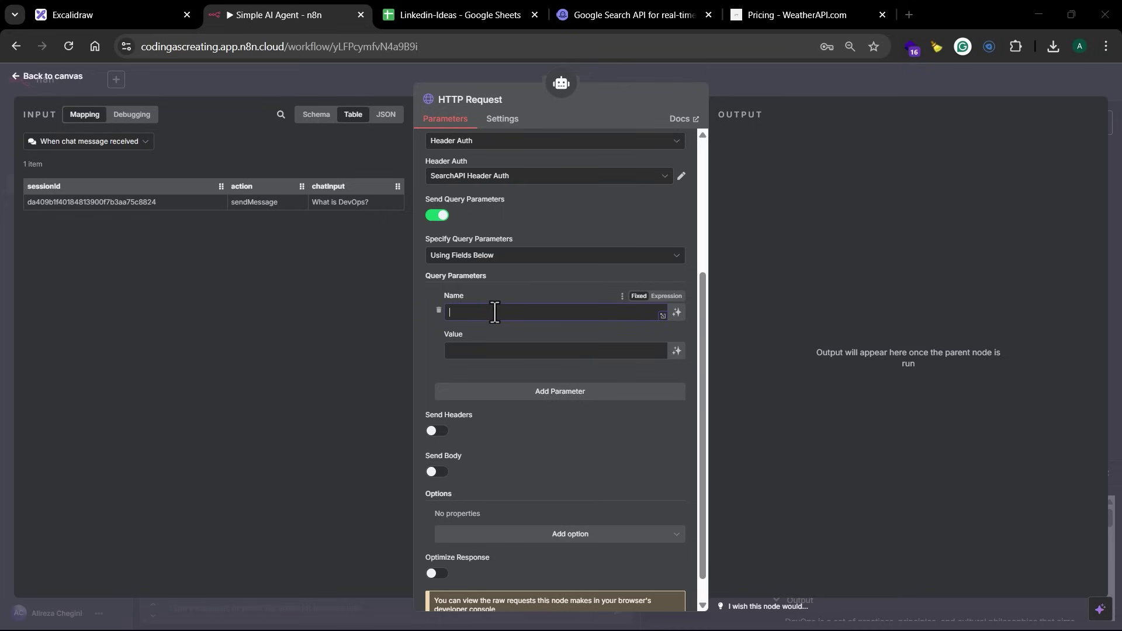
{"action": "type", "text": "engine"}
{"action": "key", "text": "Tab"}
{"action": "type", "text": "google"}
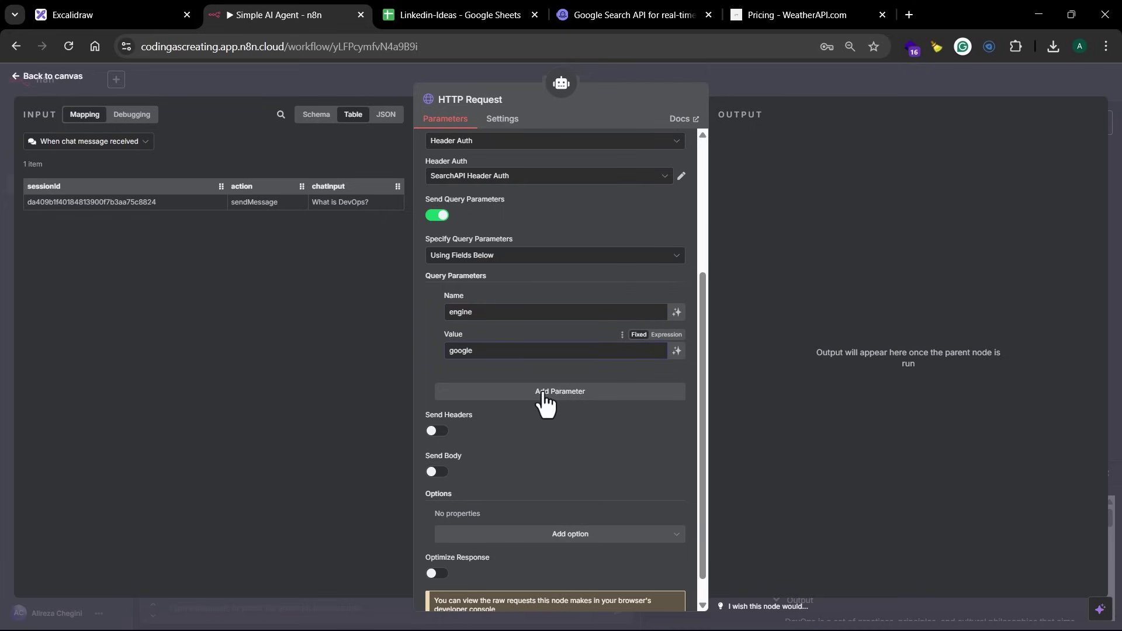
Add a second query parameter named api_key and paste the SearchApi API key as its value.
{"action": "left_click", "coordinate": [544, 392]}
{"action": "left_click", "coordinate": [527, 413]}
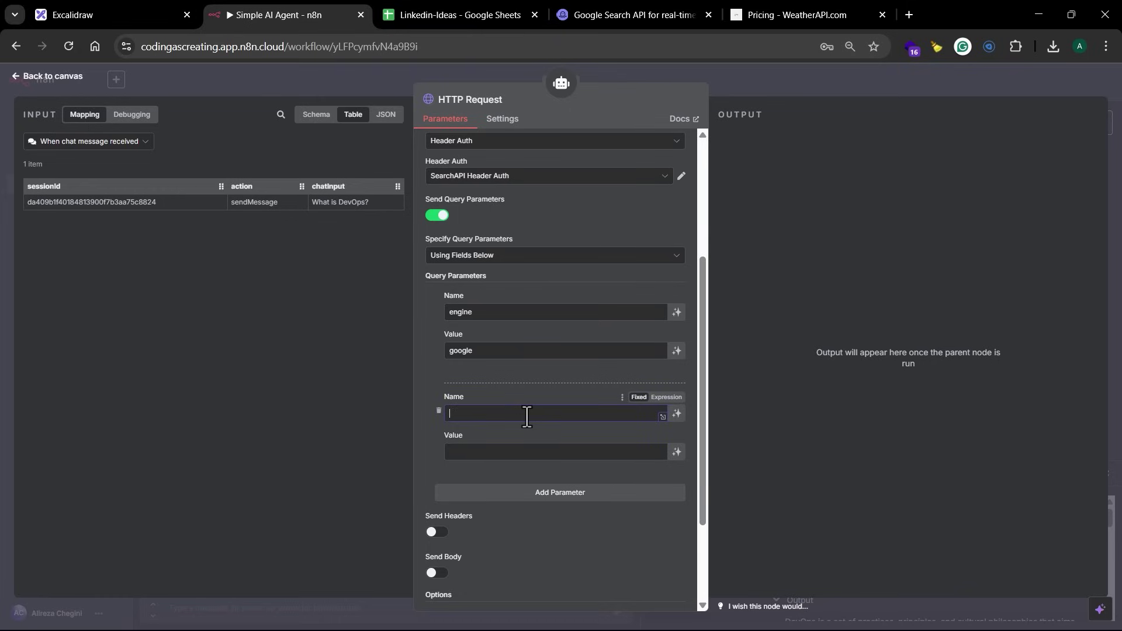
{"action": "type", "text": "api_key"}
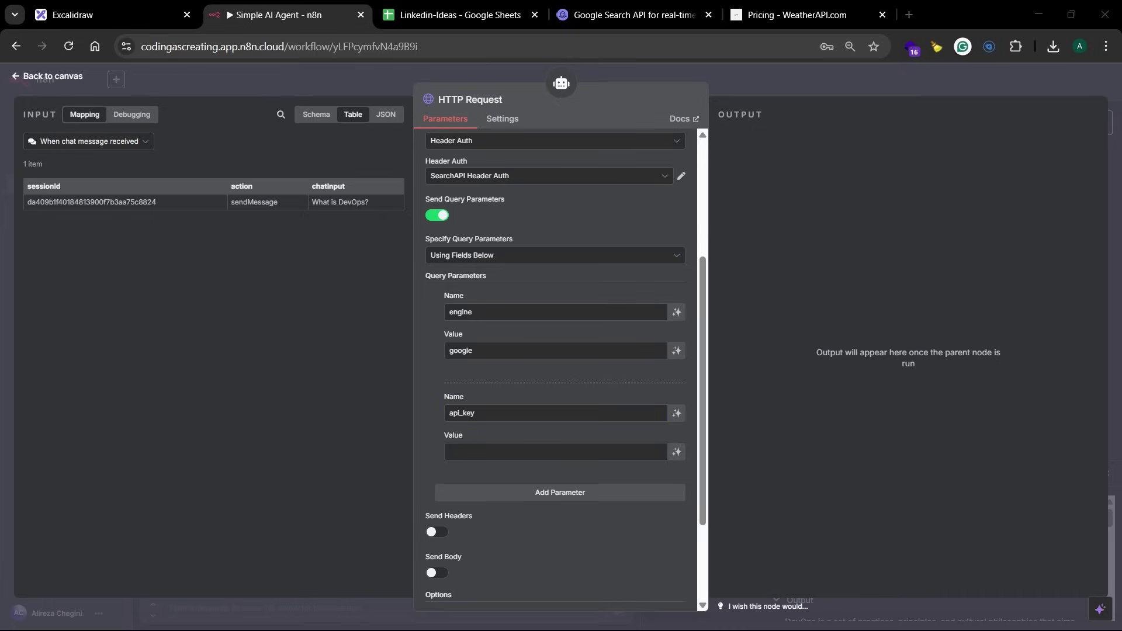
{"action": "left_click", "coordinate": [530, 453]}
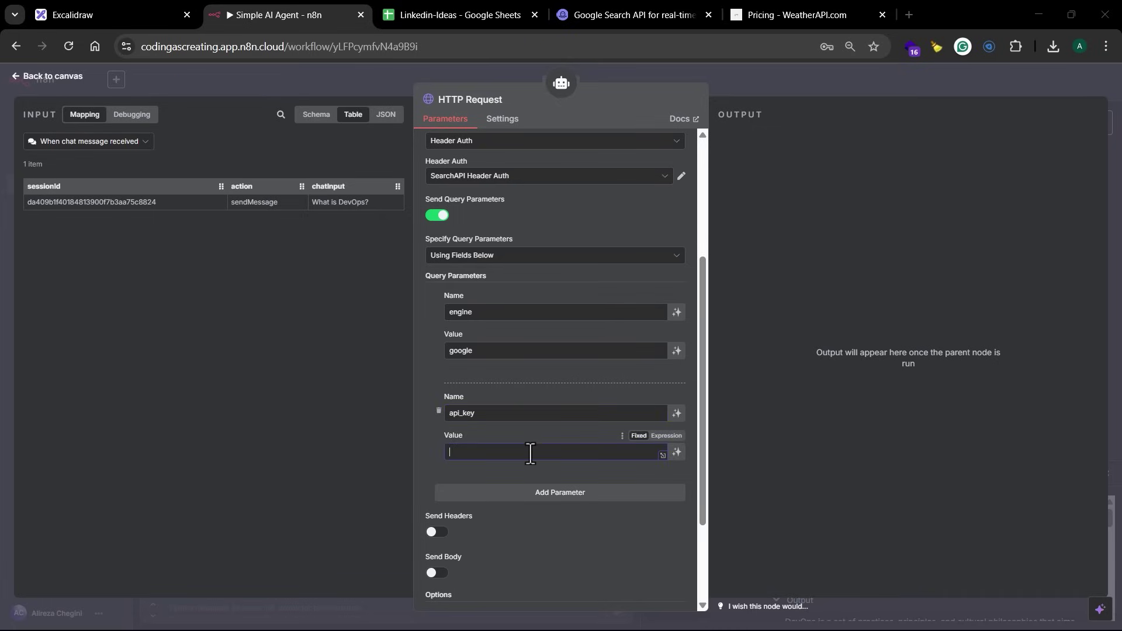
{"action": "key", "text": "ctrl+v"}
Add a third query parameter named q and map its value to chatInput from the chat trigger's input schema.
{"action": "scroll", "coordinate": [625, 456], "scroll_direction": "down", "scroll_amount": 2}
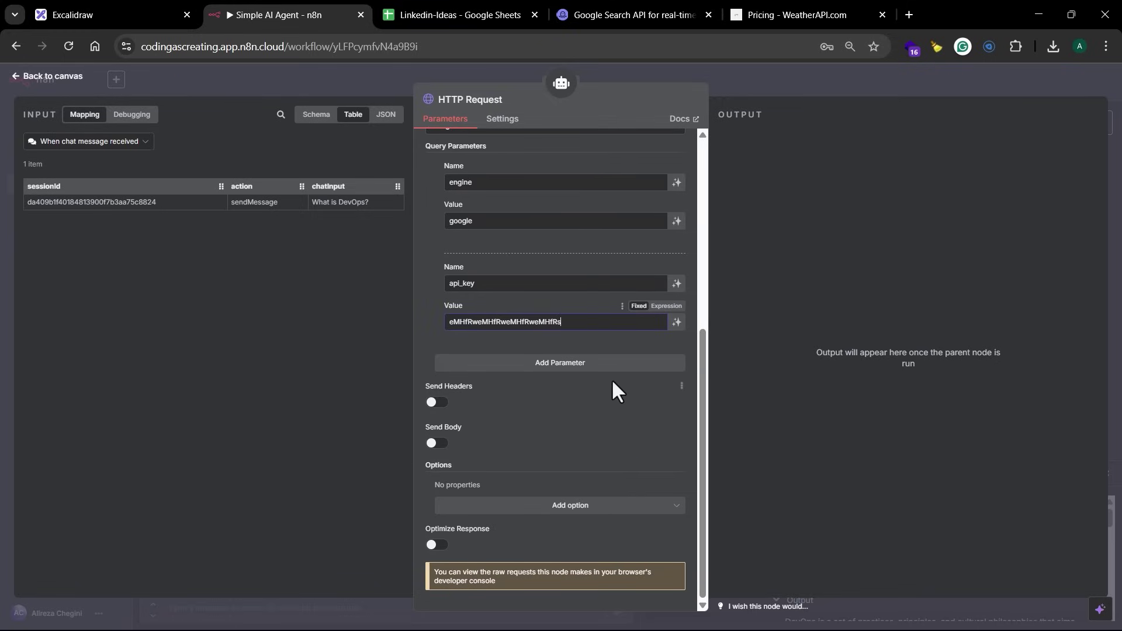
{"action": "left_click", "coordinate": [570, 364]}
{"action": "left_click", "coordinate": [483, 385]}
{"action": "type", "text": "q"}
{"action": "left_click", "coordinate": [481, 424]}
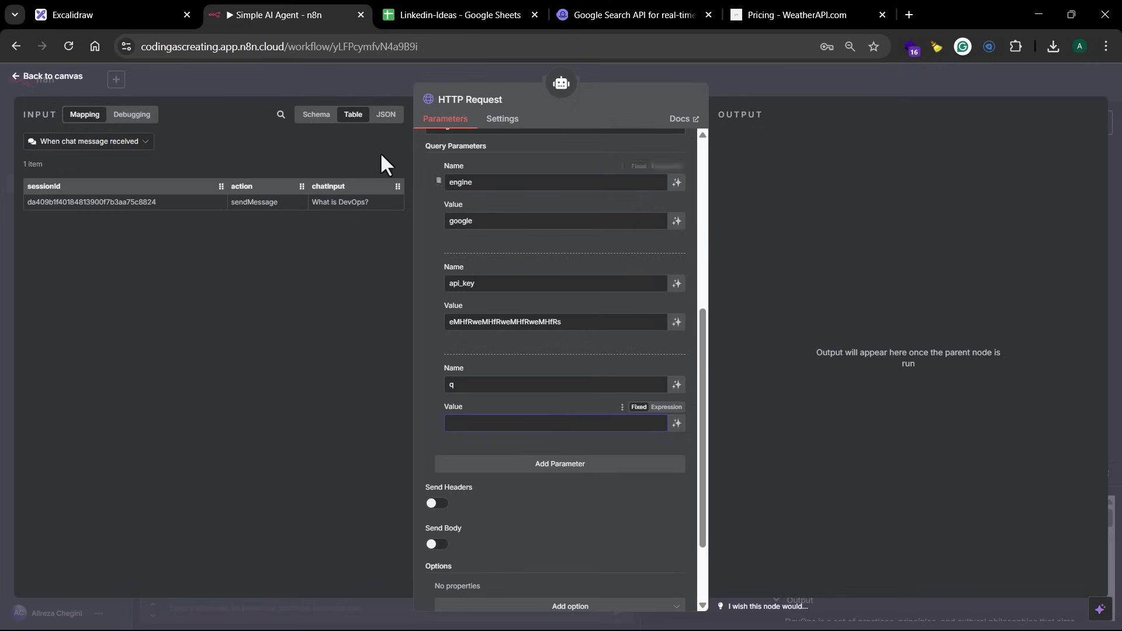
{"action": "left_click", "coordinate": [314, 119]}
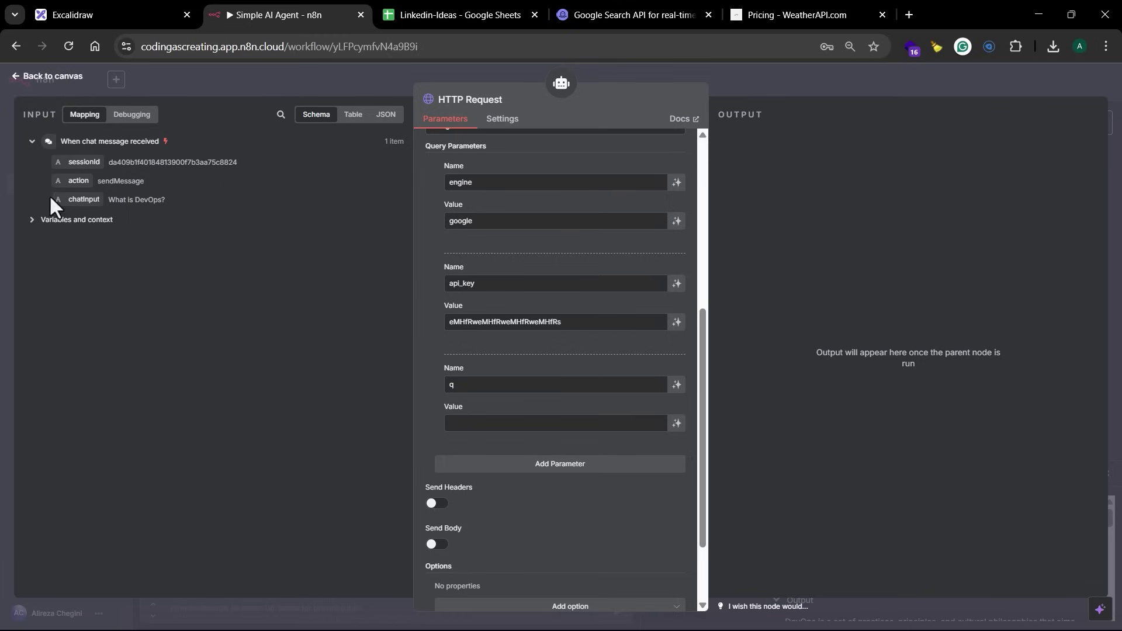
{"action": "left_click_drag", "start_coordinate": [73, 200], "coordinate": [478, 432]}
{"action": "left_click", "coordinate": [689, 452]}
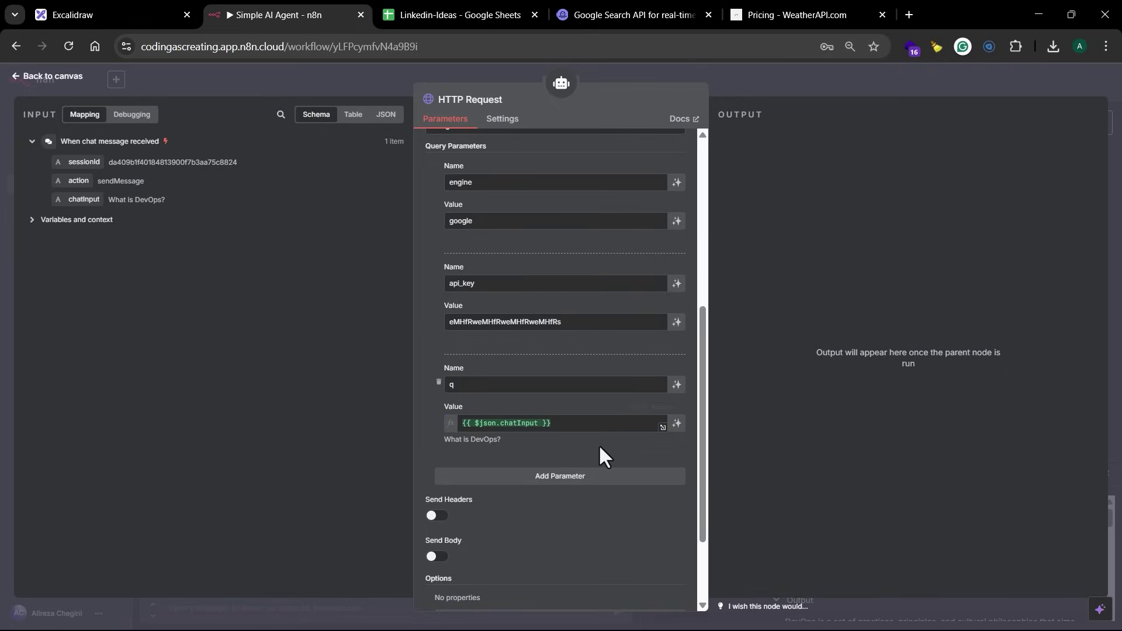
Enable sending headers, define the header Accept with the value application/json, and return to the canvas.
{"action": "scroll", "coordinate": [598, 445], "scroll_direction": "down", "scroll_amount": 3}
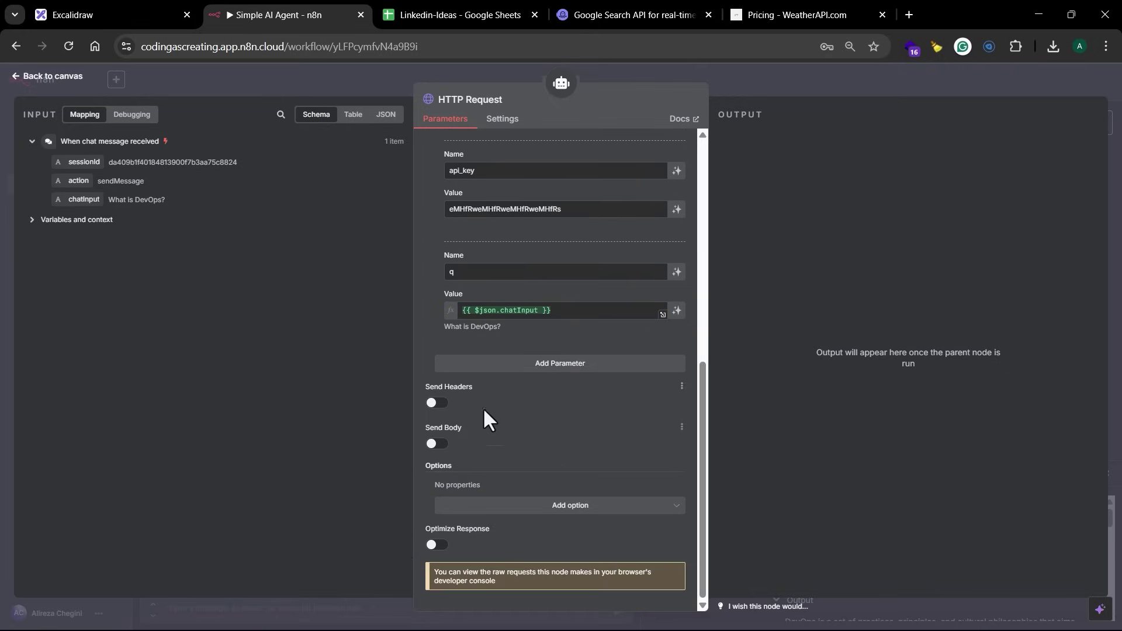
{"action": "left_click", "coordinate": [435, 403]}
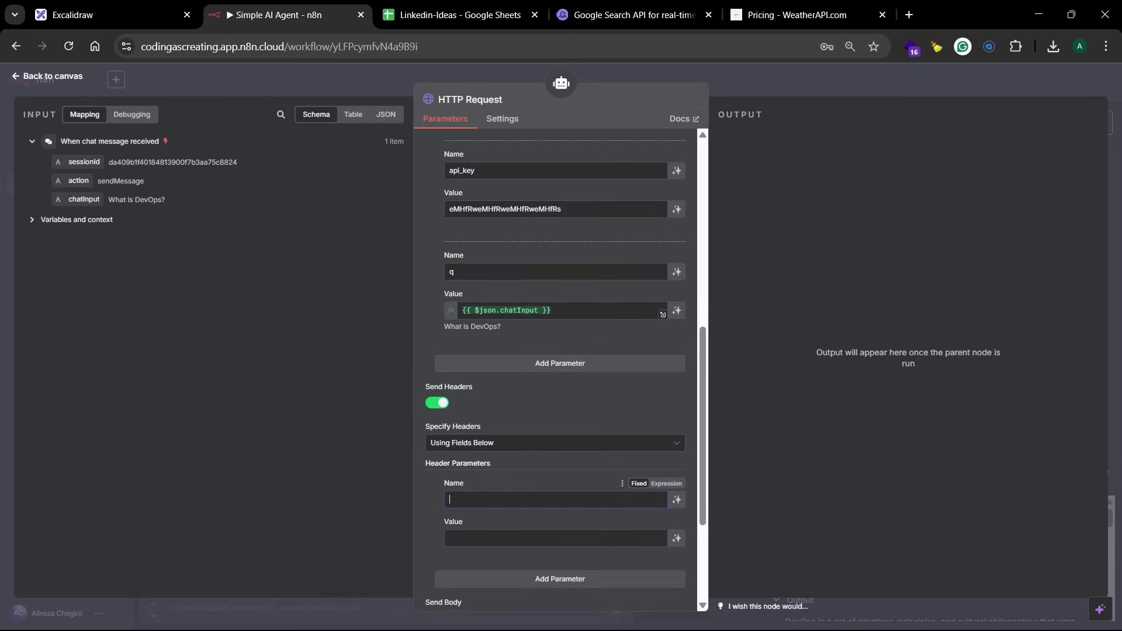
{"action": "type", "text": "Accept"}
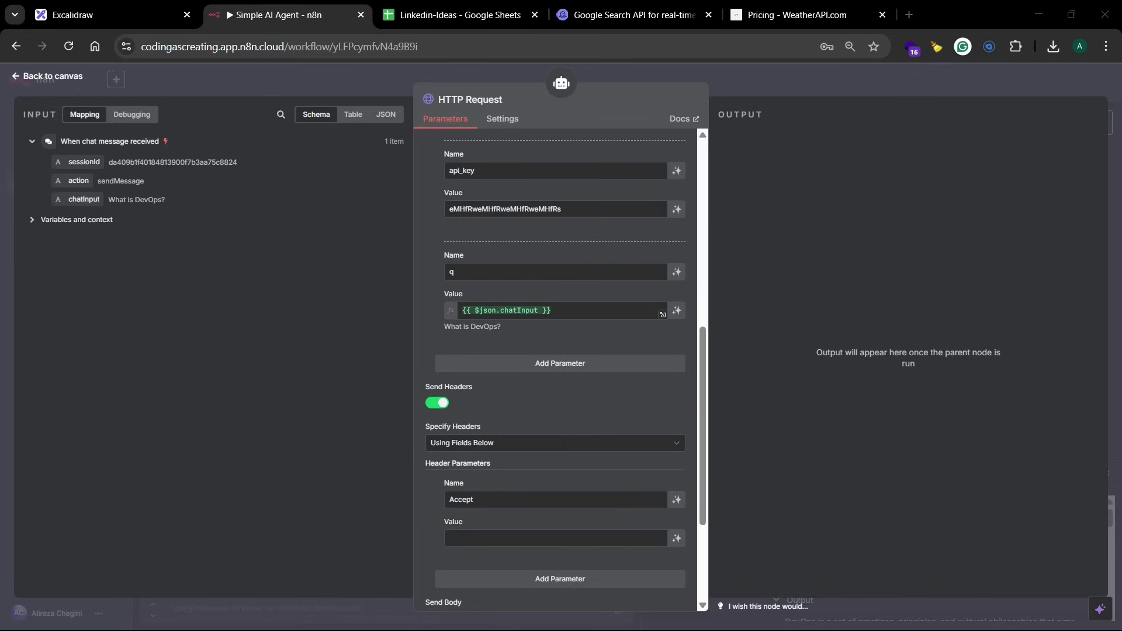
{"action": "left_click", "coordinate": [534, 539]}
{"action": "type", "text": "application/json"}
{"action": "scroll", "coordinate": [538, 401], "scroll_direction": "down", "scroll_amount": 2}
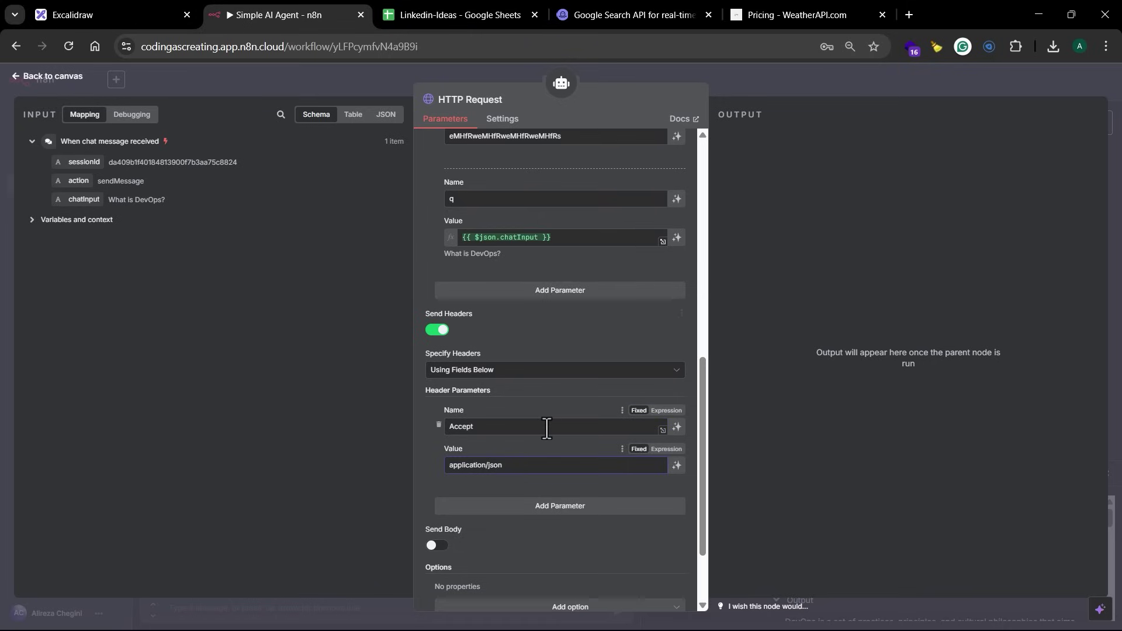
{"action": "scroll", "coordinate": [546, 419], "scroll_direction": "down", "scroll_amount": 3}
{"action": "scroll", "coordinate": [547, 419], "scroll_direction": "up", "scroll_amount": 10}
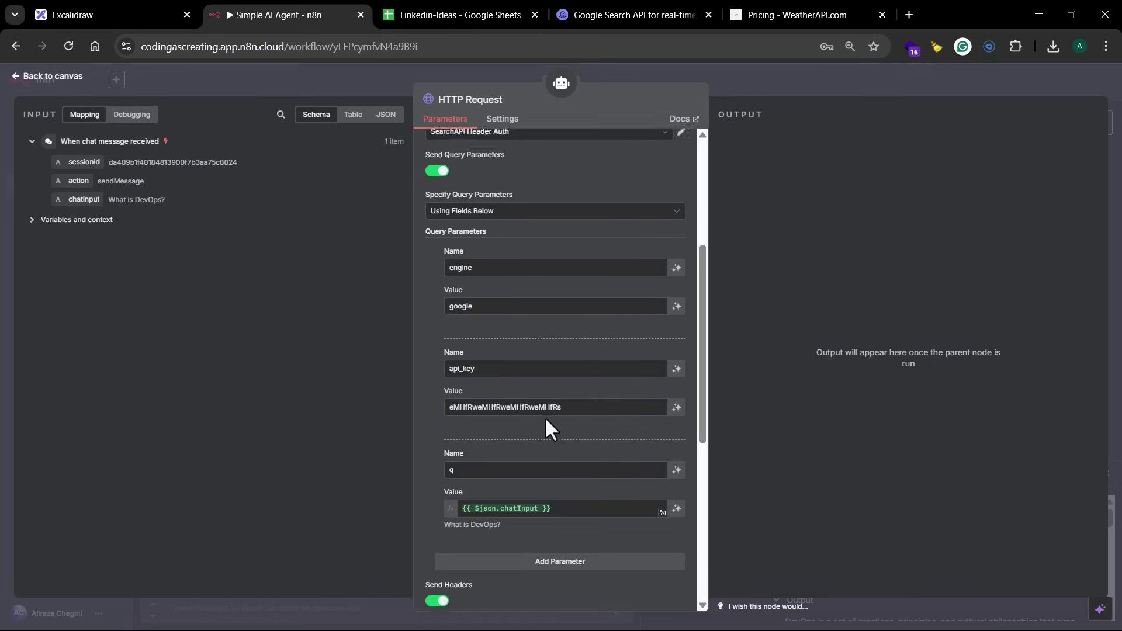
{"action": "left_click", "coordinate": [756, 82]}
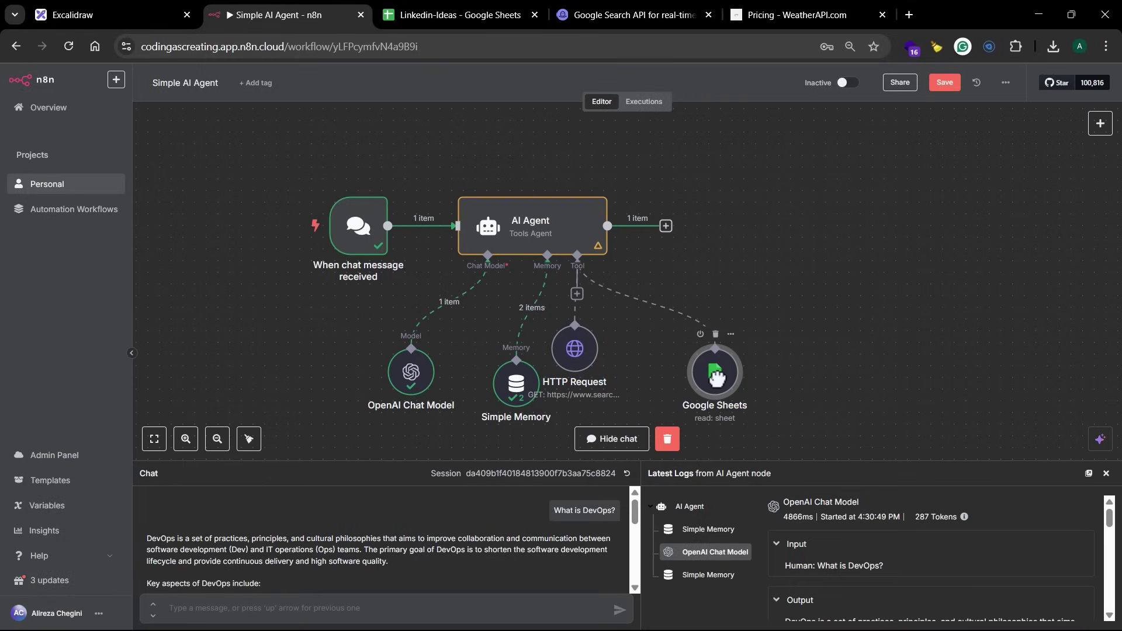
Rearrange the tool nodes so Google Sheets sits beside Simple Memory and HTTP Request stands to its right.
{"action": "left_click_drag", "start_coordinate": [581, 365], "coordinate": [804, 283]}
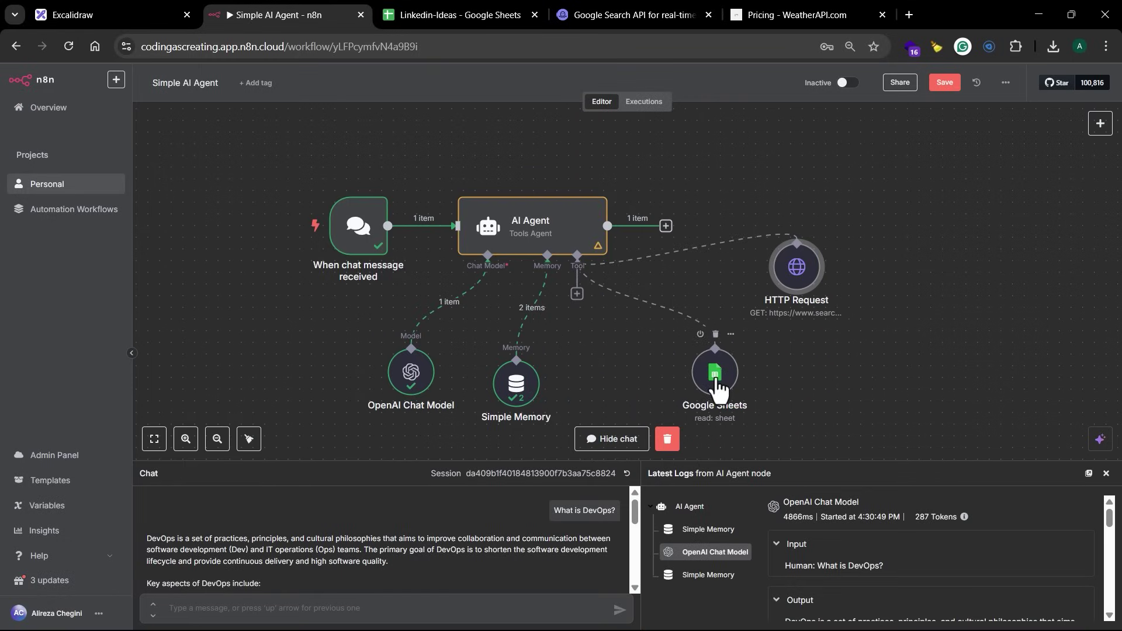
{"action": "left_click_drag", "start_coordinate": [717, 387], "coordinate": [625, 387]}
{"action": "left_click_drag", "start_coordinate": [796, 292], "coordinate": [785, 339]}
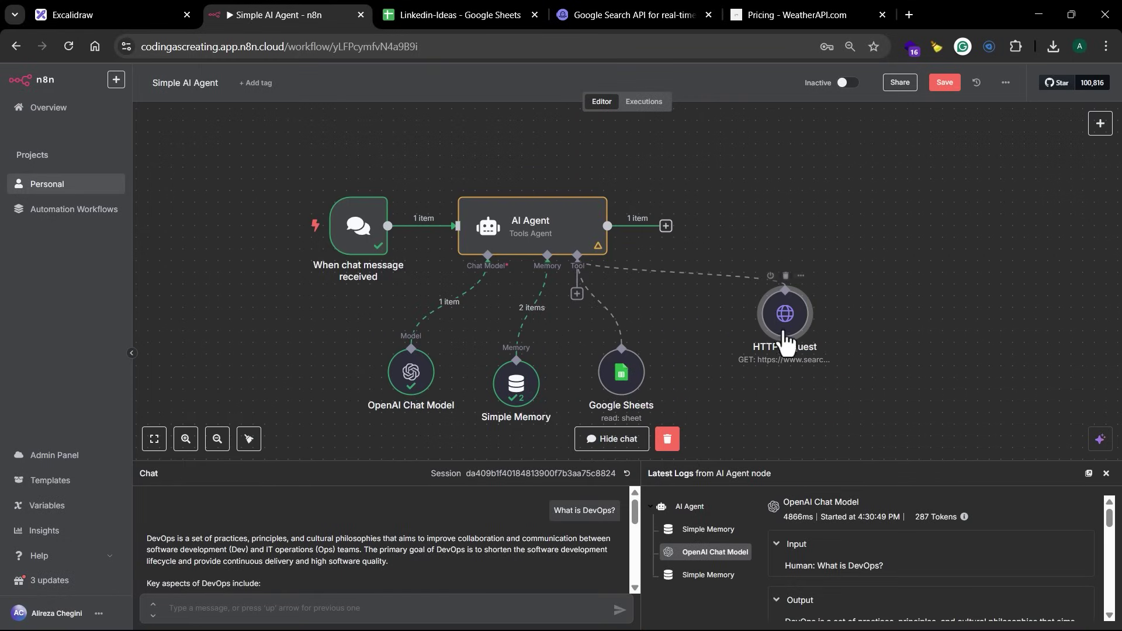
Rename the HTTP Request node to Google Search and return to the canvas.
{"action": "double_click", "coordinate": [784, 321]}
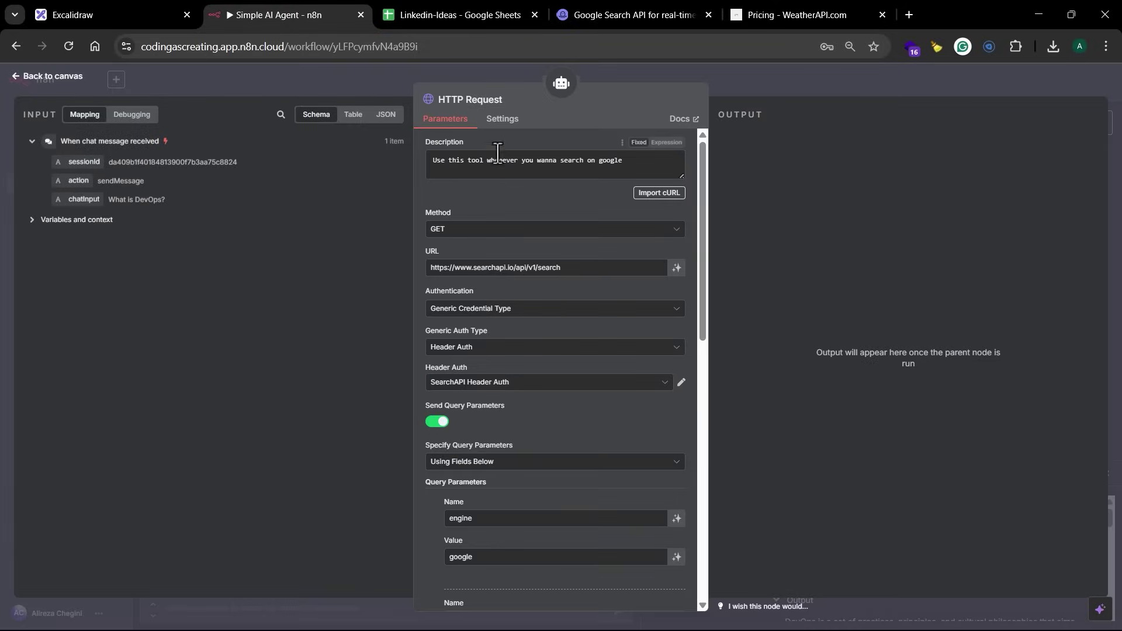
{"action": "left_click", "coordinate": [506, 105]}
{"action": "double_click", "coordinate": [562, 95]}
{"action": "key", "text": "ctrl+a"}
{"action": "type", "text": "Google"}
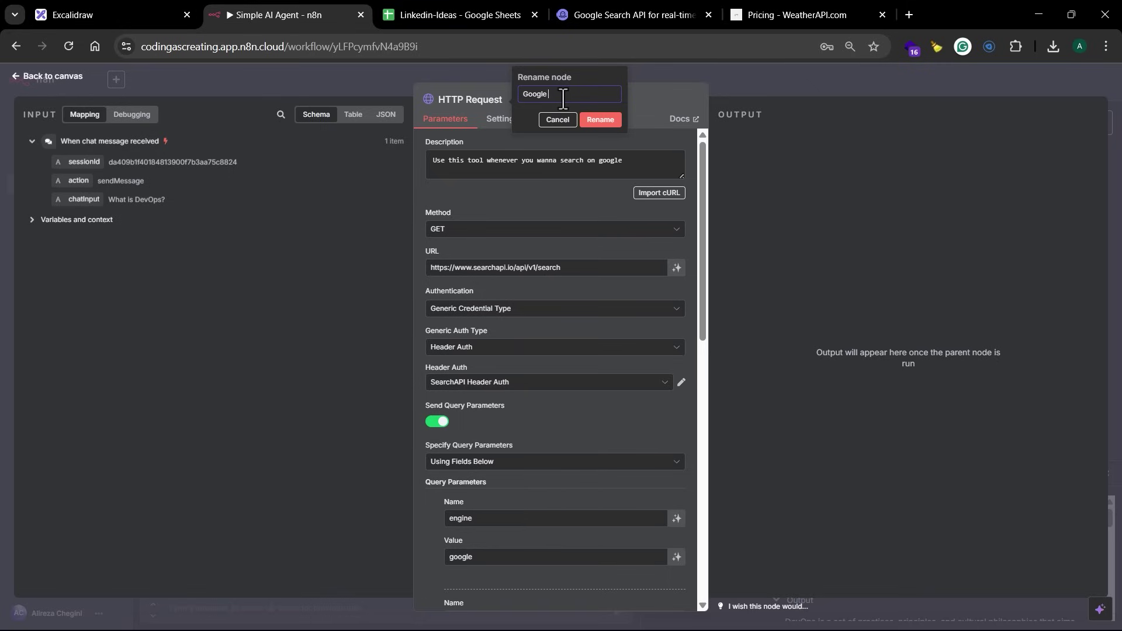
{"action": "type", "text": " Search"}
{"action": "left_click", "coordinate": [605, 120]}
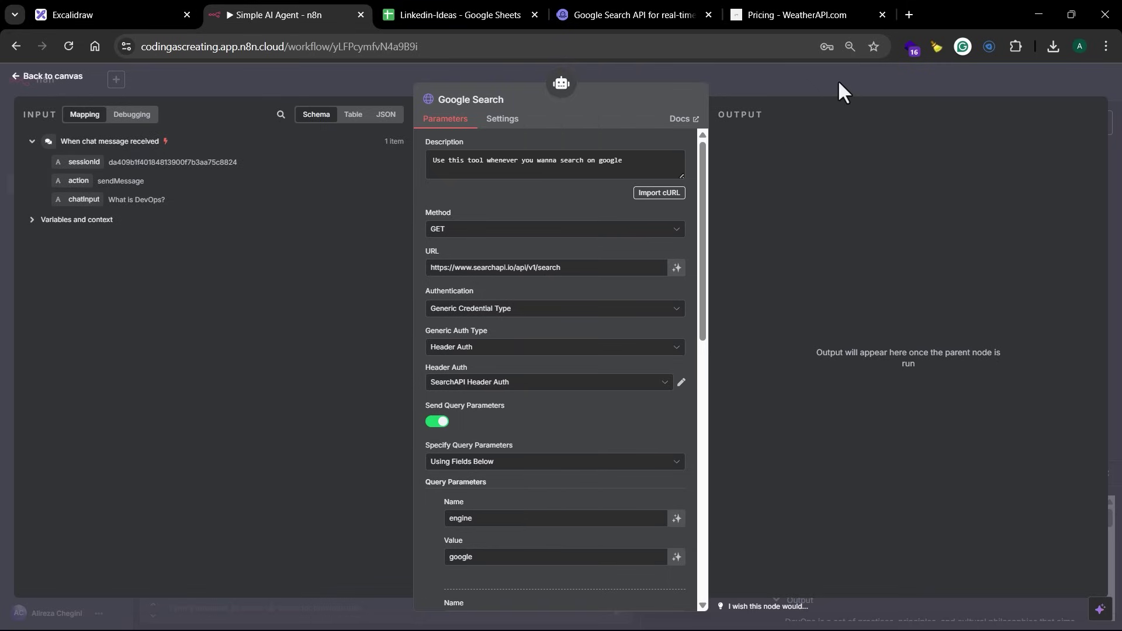
{"action": "left_click", "coordinate": [837, 80]}
Delete the Weather Tool node and add a new HTTP Request Tool to the AI Agent.
{"action": "mouse_move", "coordinate": [808, 318]}
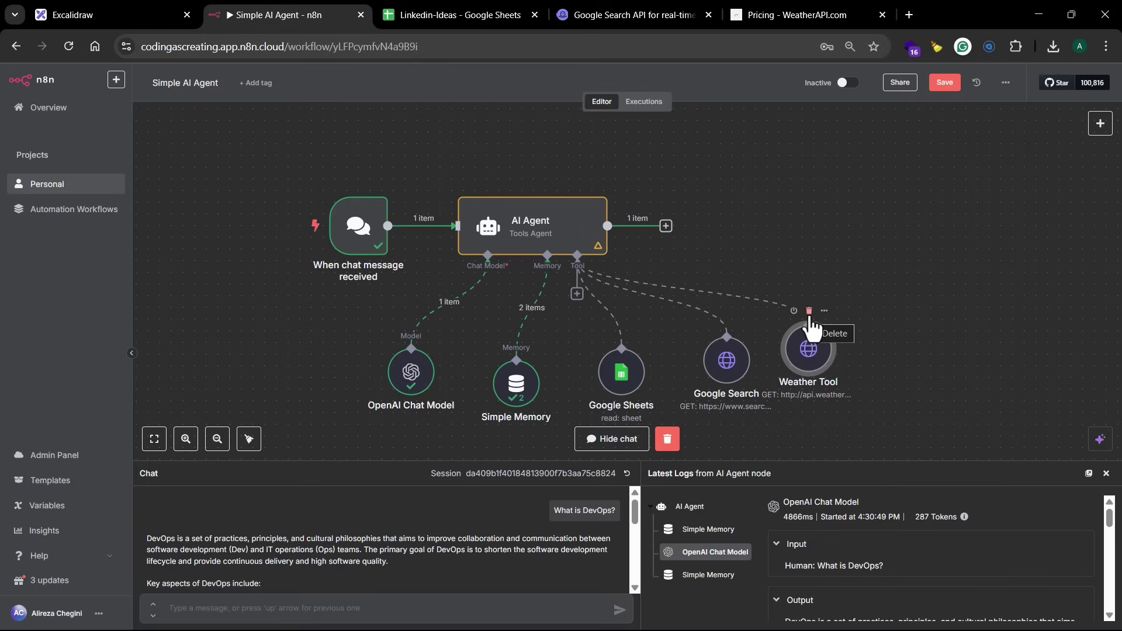
{"action": "left_click", "coordinate": [809, 312]}
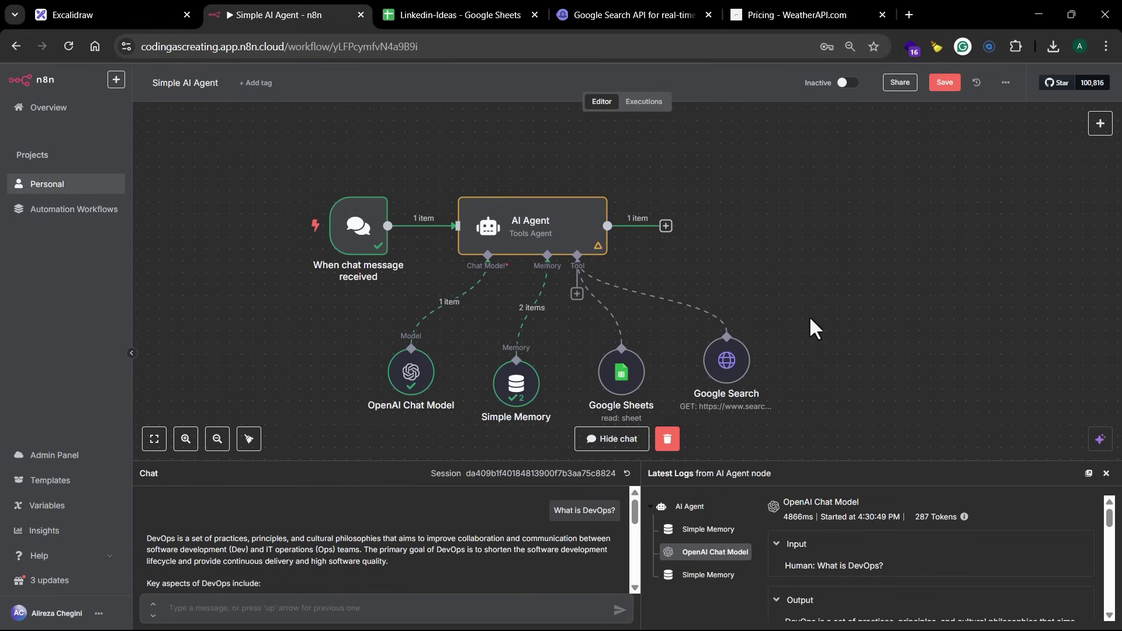
{"action": "left_click", "coordinate": [577, 294]}
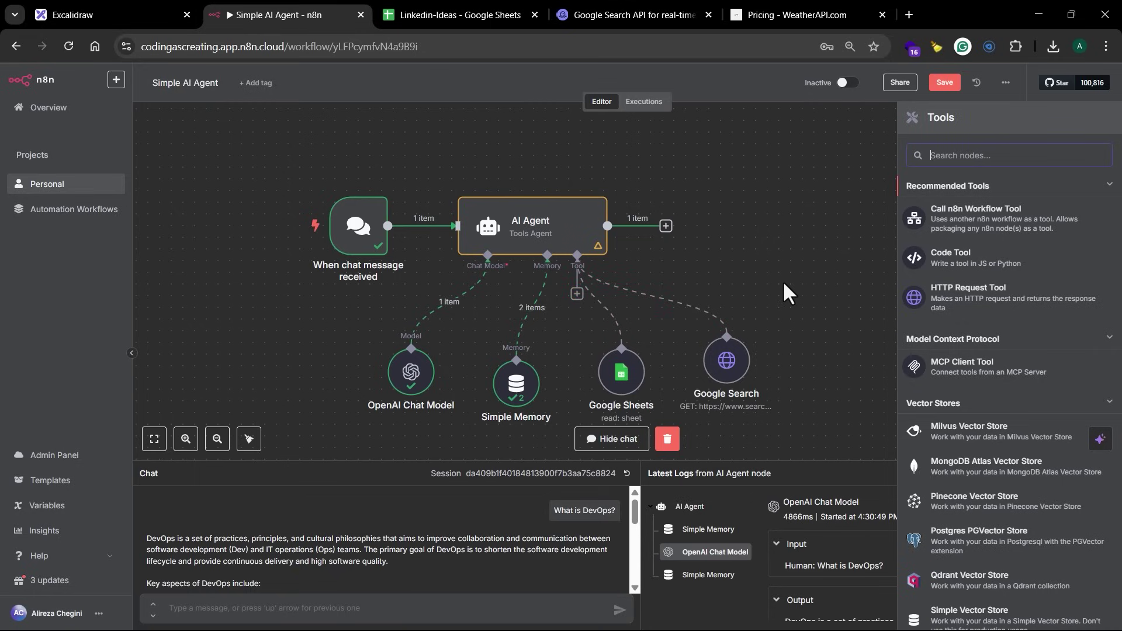
{"action": "left_click", "coordinate": [997, 308]}
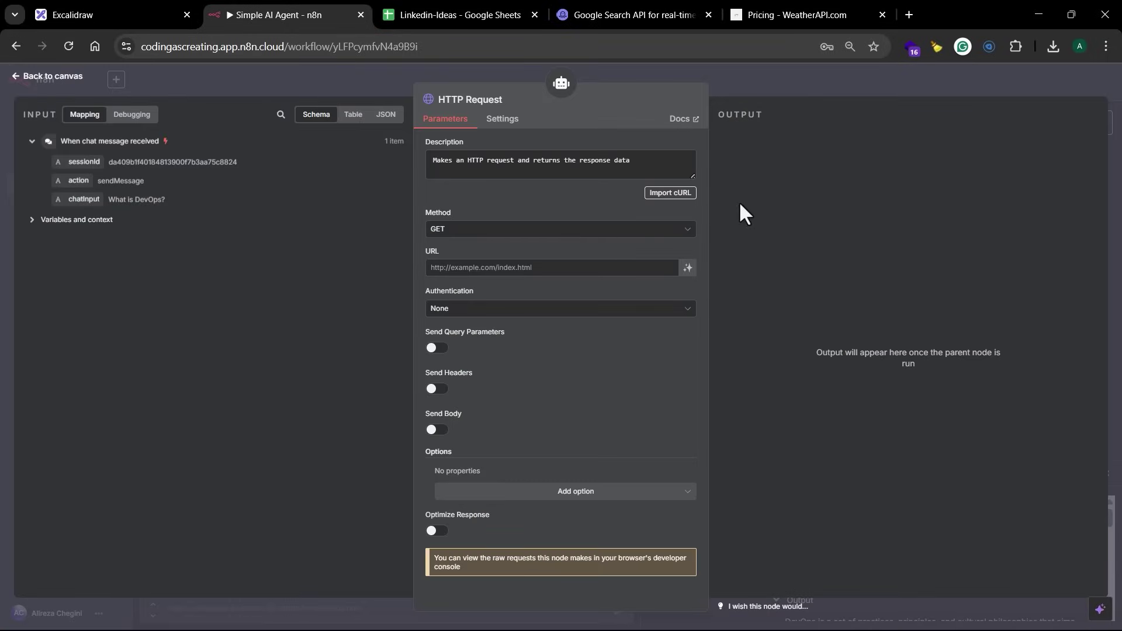
View the pricing plans on the WeatherAPI website and return to the n8n workflow.
{"action": "left_click", "coordinate": [774, 18]}
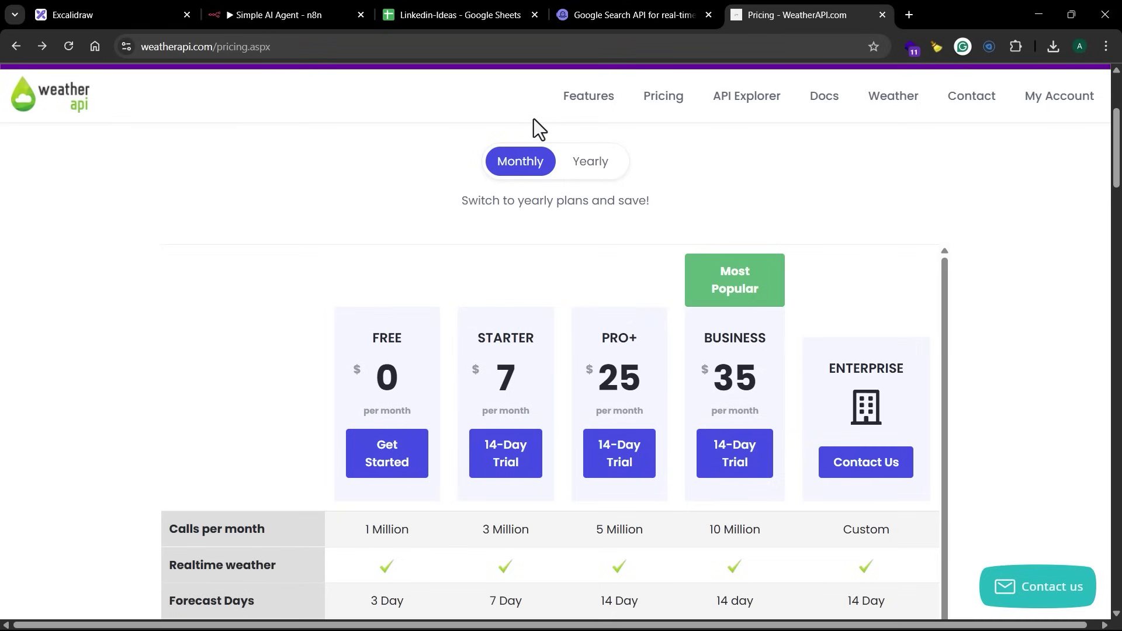
{"action": "left_click", "coordinate": [279, 16]}
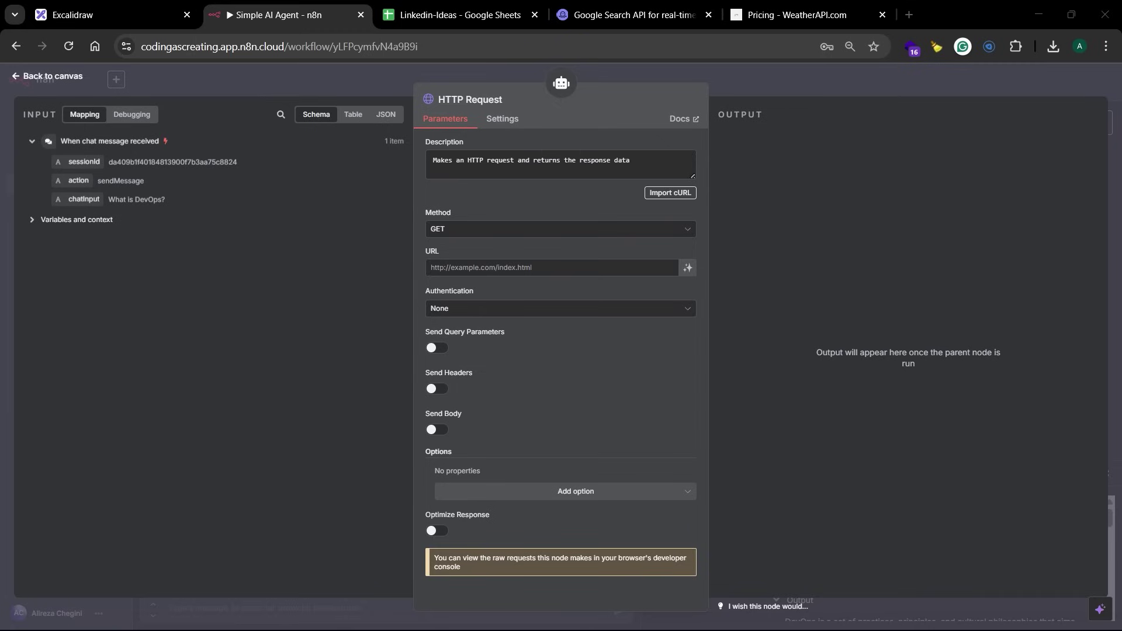
{"action": "left_click", "coordinate": [562, 176]}
{"action": "key", "text": "ctrl+a"}
{"action": "key", "text": "ctrl+v"}
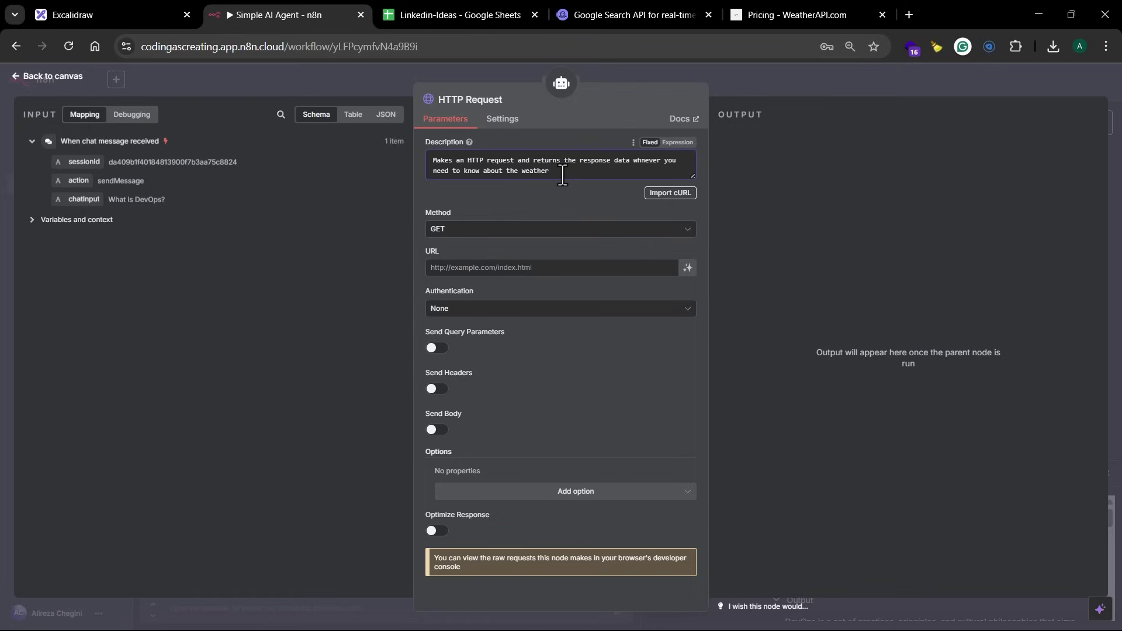
{"action": "left_click", "coordinate": [562, 267]}
{"action": "type", "text": "http://api.weatherapi.com/v1/current.json"}
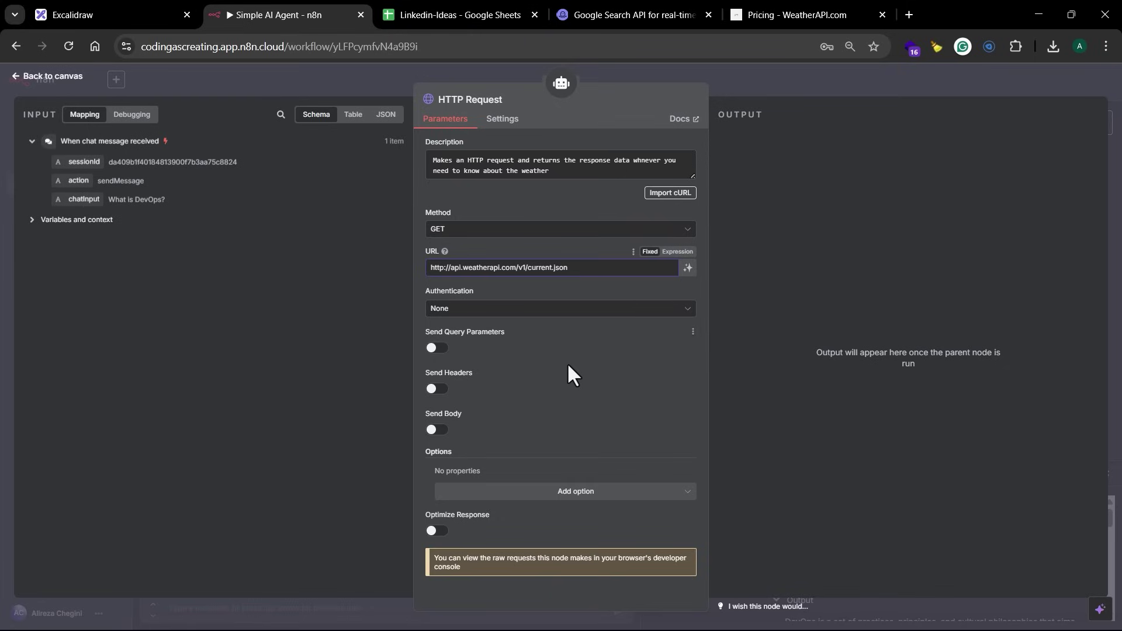
Enable query parameters for the weather request and define the first one as key with the WeatherAPI API key pasted as its value.
{"action": "left_click", "coordinate": [437, 348]}
{"action": "scroll", "coordinate": [579, 373], "scroll_direction": "down", "scroll_amount": 2}
{"action": "scroll", "coordinate": [579, 373], "scroll_direction": "down", "scroll_amount": 1}
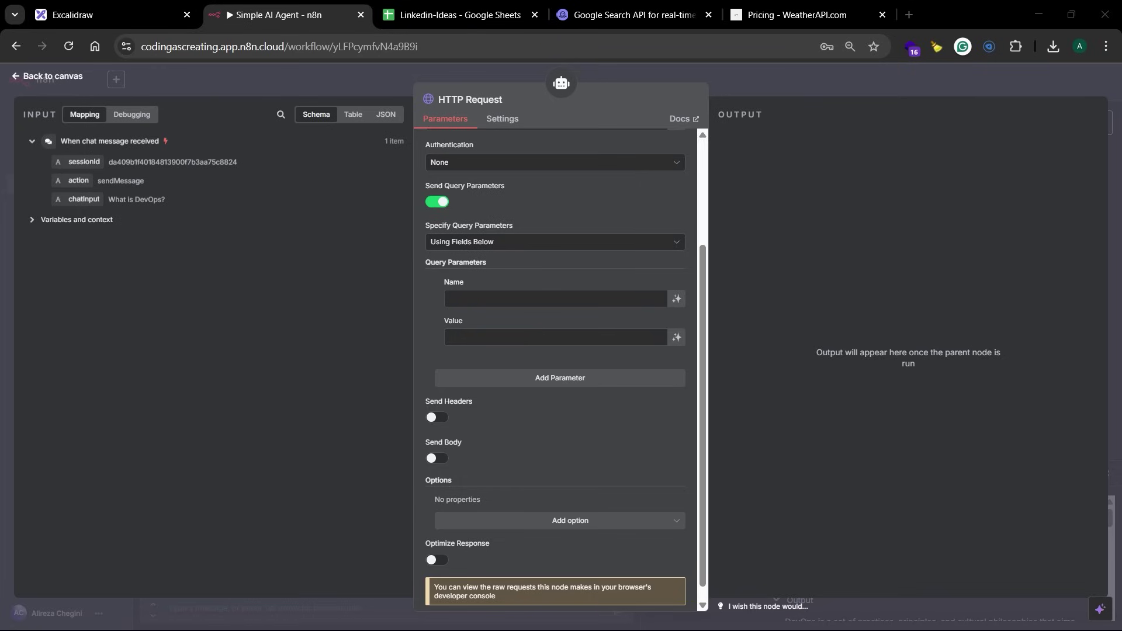
{"action": "left_click", "coordinate": [485, 303]}
{"action": "type", "text": "key"}
{"action": "left_click", "coordinate": [508, 341]}
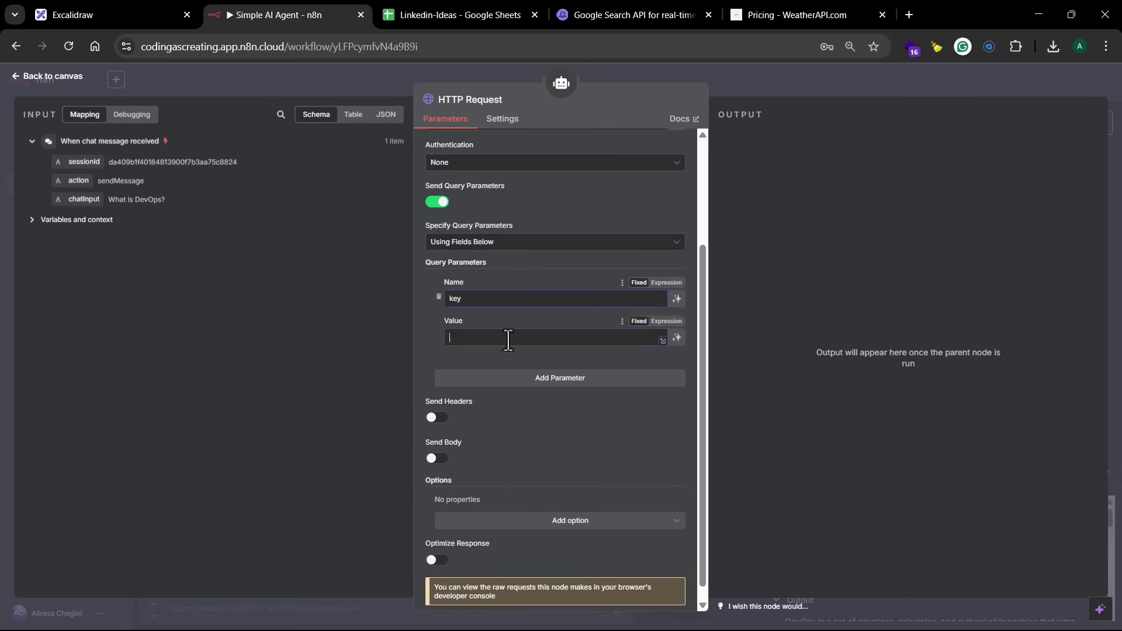
{"action": "key", "text": "ctrl+v"}
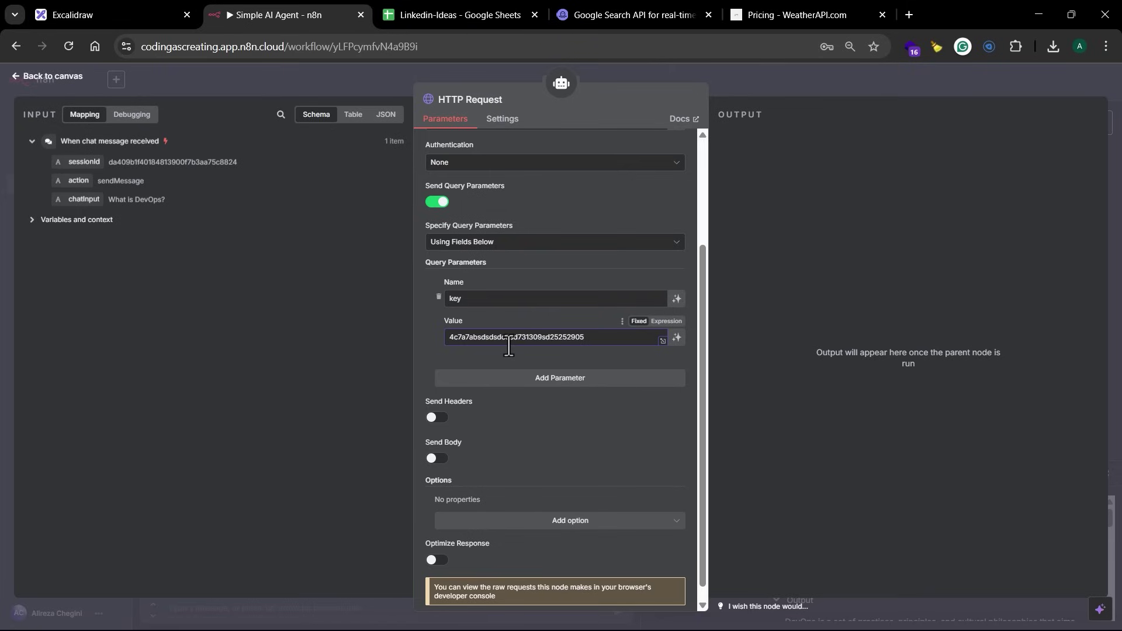
Add a second query parameter named q with the value {{query}} and return to the canvas.
{"action": "left_click", "coordinate": [497, 380]}
{"action": "type", "text": "q"}
{"action": "left_click", "coordinate": [462, 438]}
{"action": "type", "text": "{{query"}
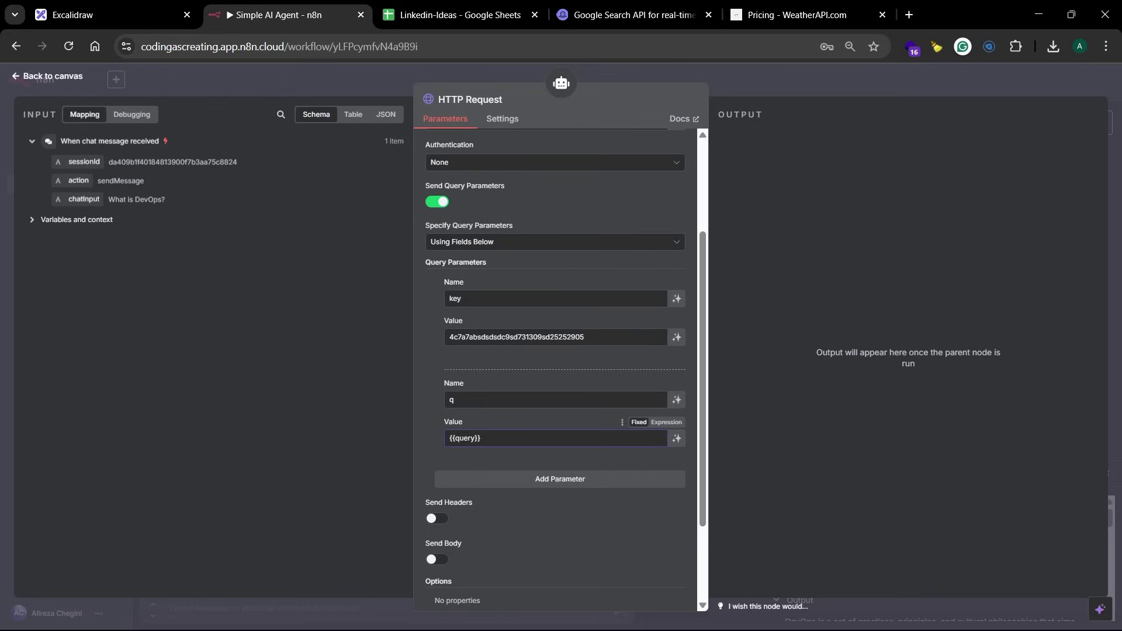
{"action": "scroll", "coordinate": [639, 346], "scroll_direction": "up", "scroll_amount": 3}
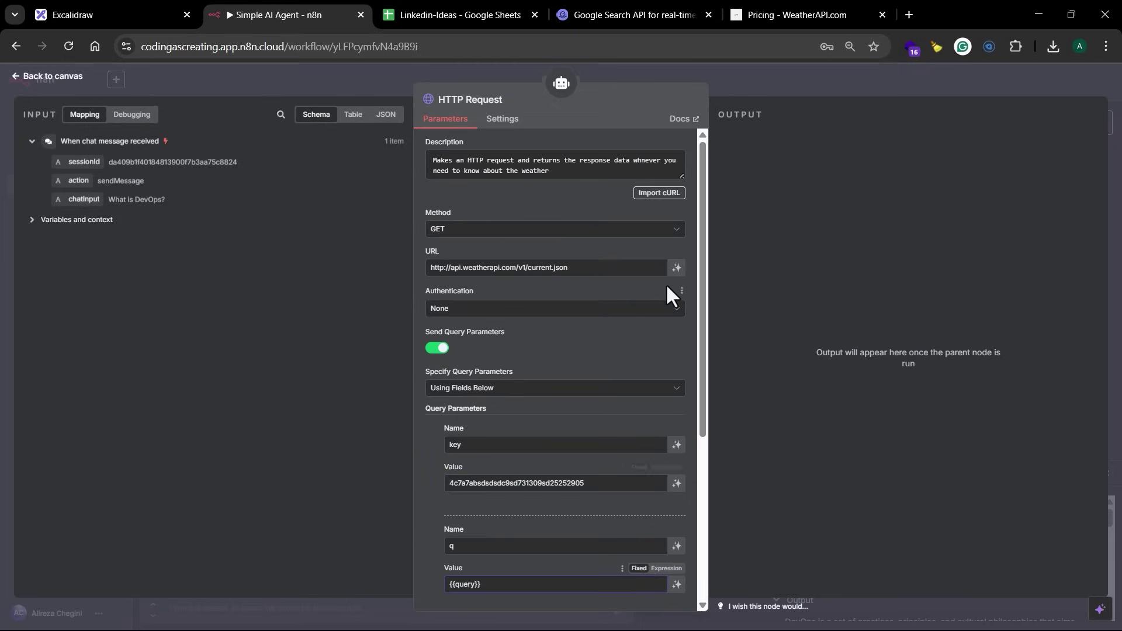
{"action": "left_click", "coordinate": [761, 85]}
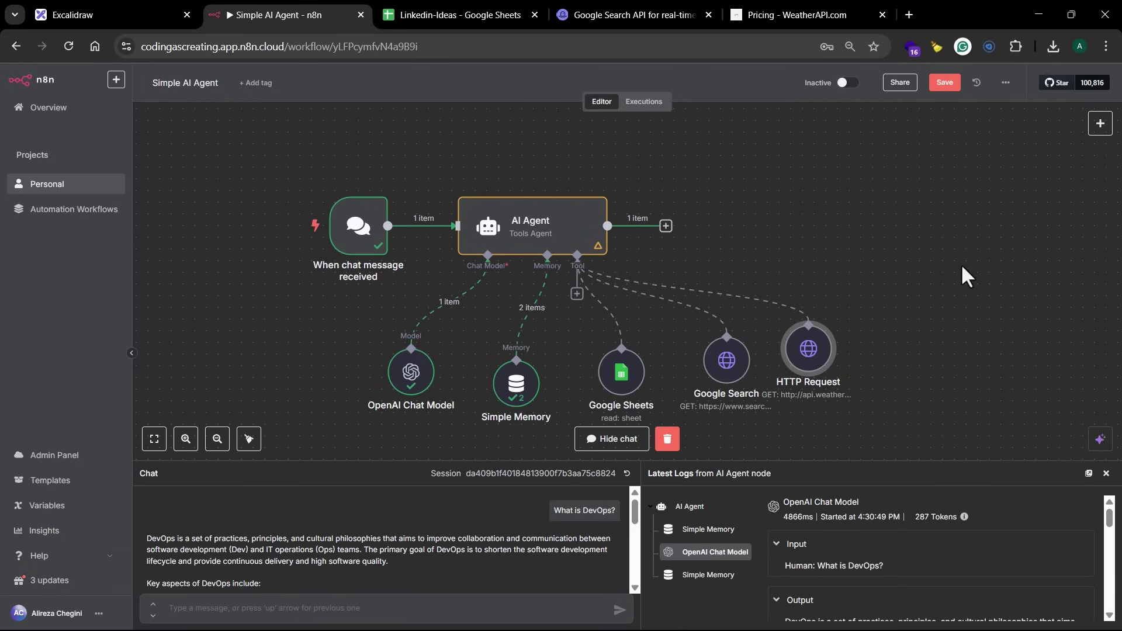
Rename the new HTTP Request node to Weather API and return to the canvas.
{"action": "mouse_move", "coordinate": [820, 352]}
{"action": "double_click", "coordinate": [810, 360]}
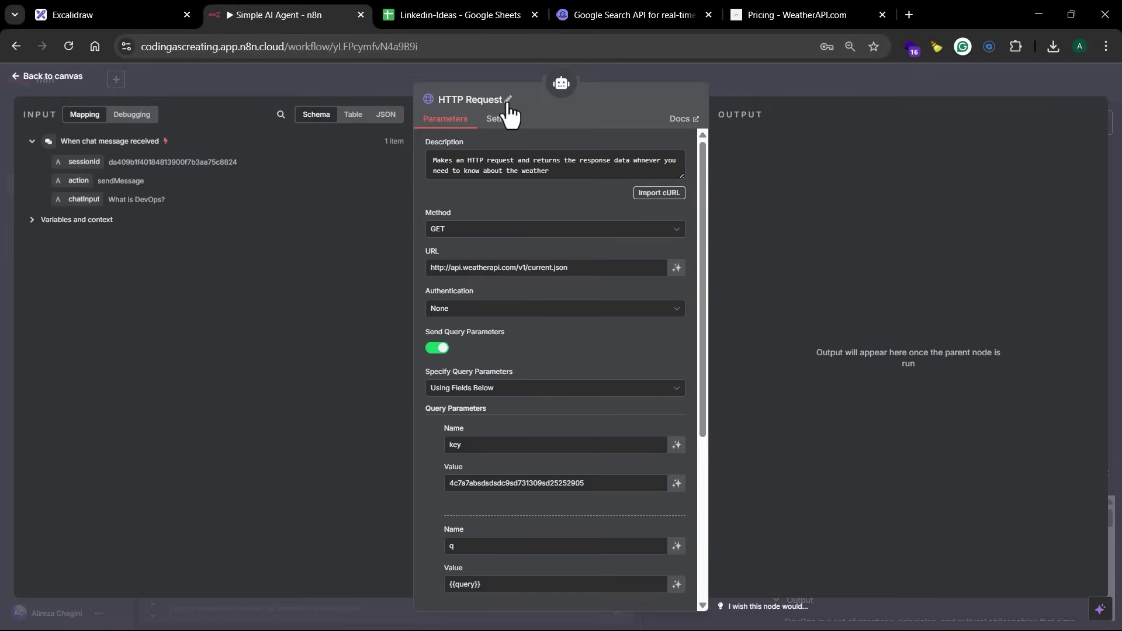
{"action": "left_click", "coordinate": [489, 102]}
{"action": "triple_click", "coordinate": [527, 97]}
{"action": "type", "text": "Weather AP"}
{"action": "left_click", "coordinate": [601, 119]}
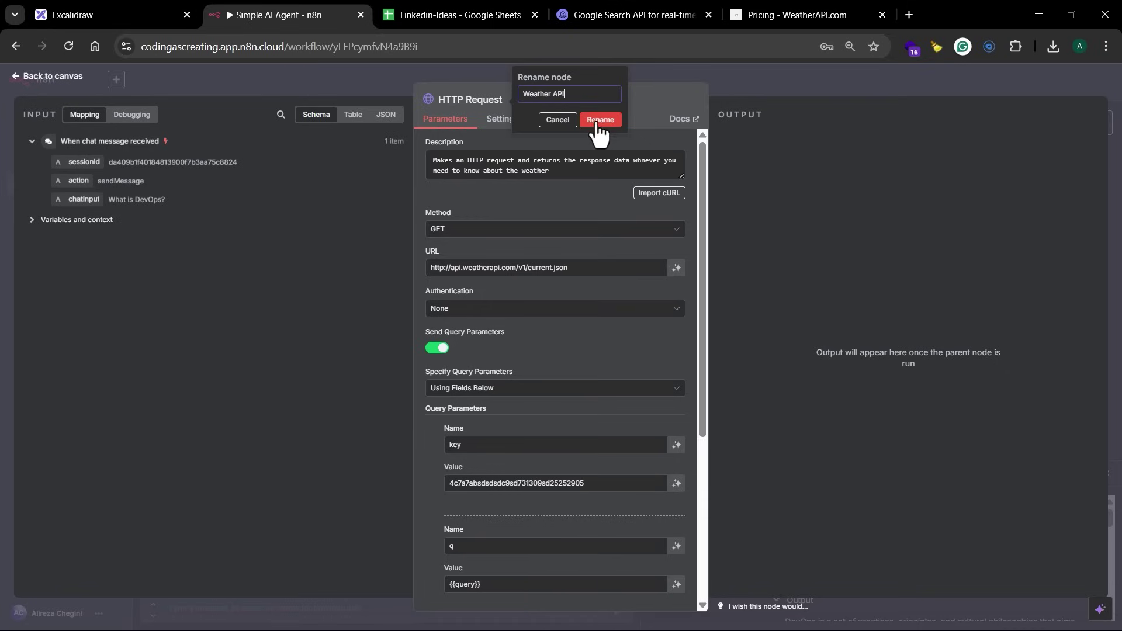
{"action": "left_click", "coordinate": [798, 87]}
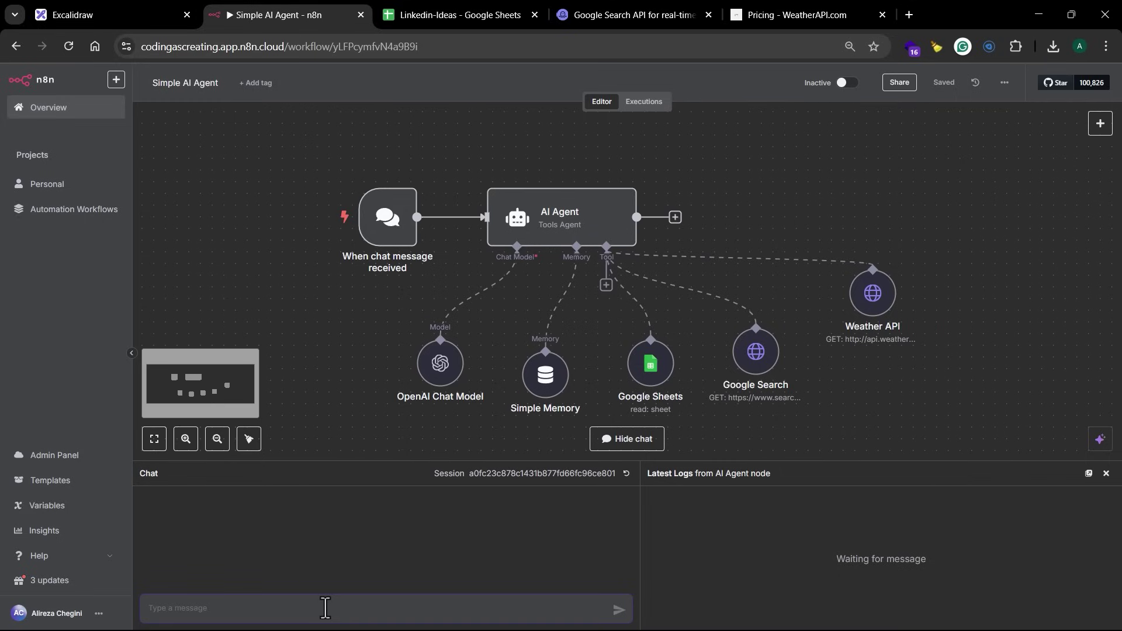
Test the weather tool by asking the agent in the chat "How is the weather in London now?".
{"action": "type", "text": "How is the weather in London now?"}
{"action": "key", "text": "Return"}
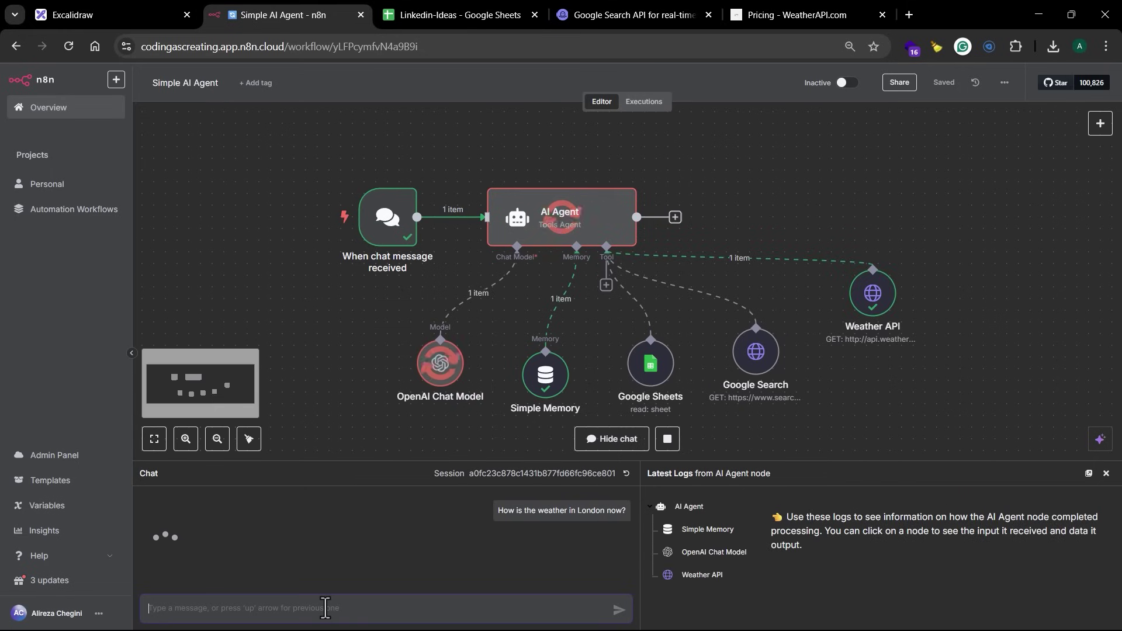
{"action": "mouse_move", "coordinate": [608, 240]}
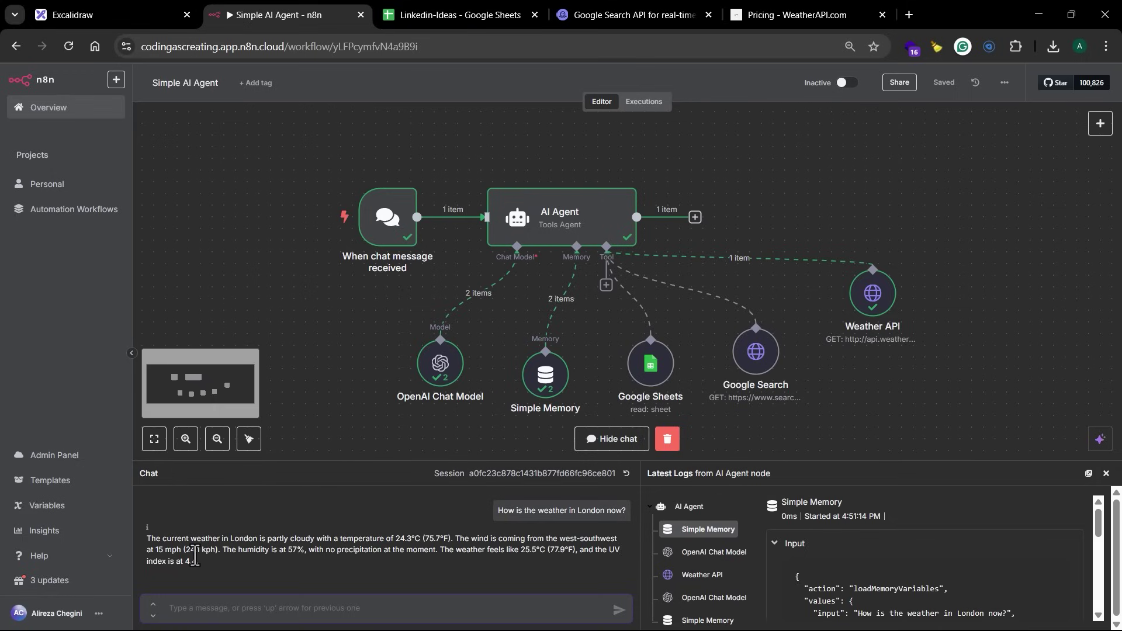
Examine the Simple Memory input and output in the agent's logs, resizing the chat and log area around them.
{"action": "left_click_drag", "start_coordinate": [792, 463], "coordinate": [795, 390]}
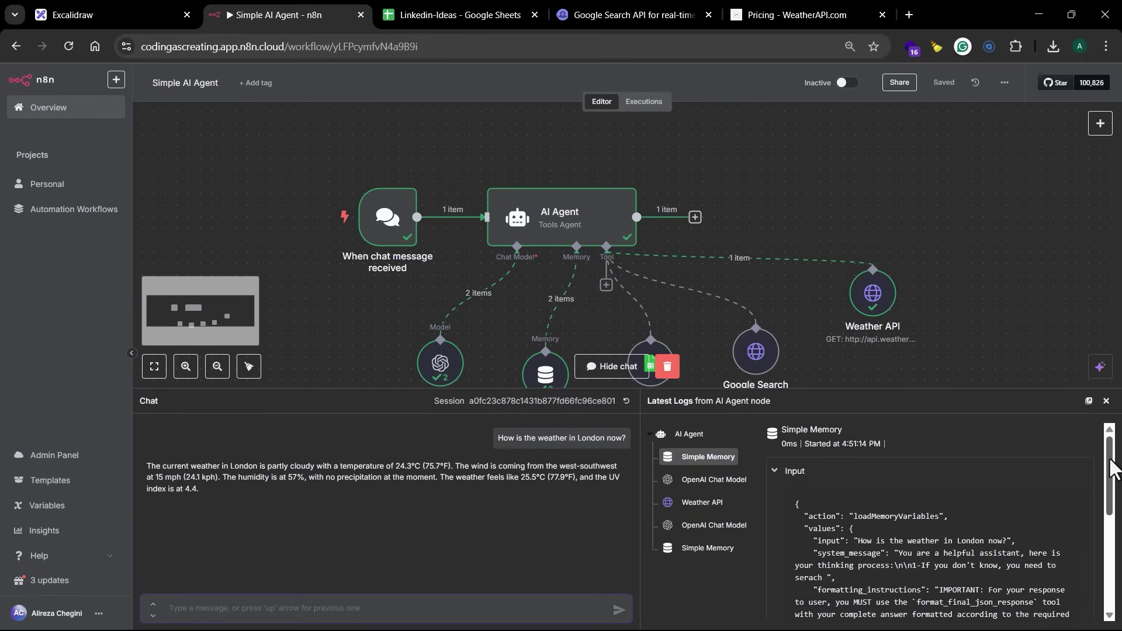
{"action": "scroll", "coordinate": [1108, 526], "scroll_direction": "down", "scroll_amount": 4}
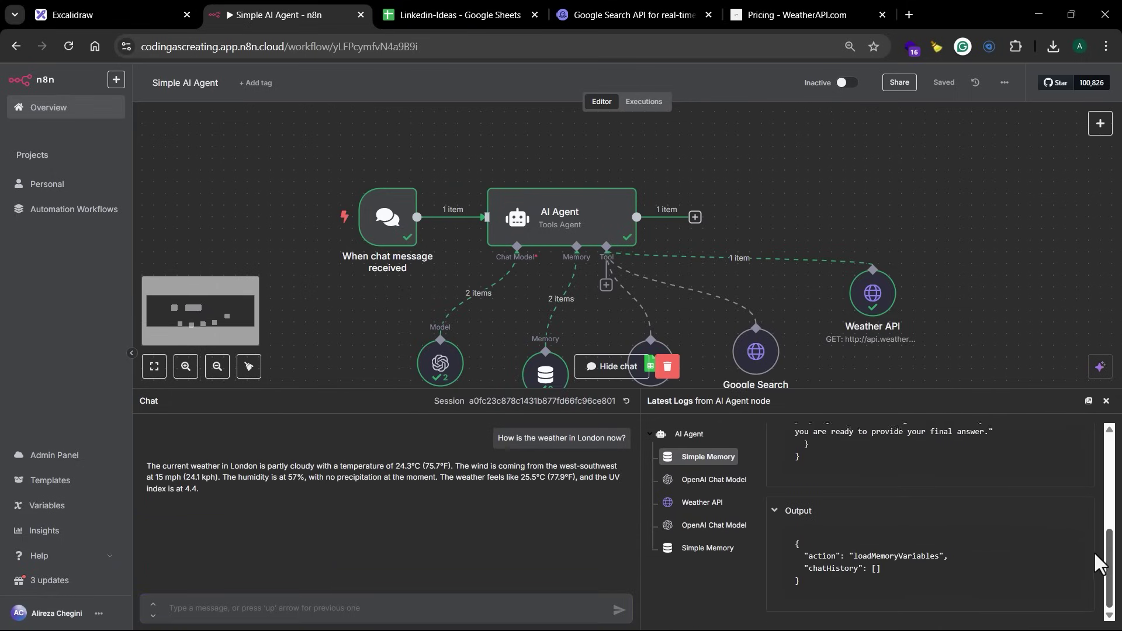
{"action": "scroll", "coordinate": [1099, 554], "scroll_direction": "up", "scroll_amount": 5}
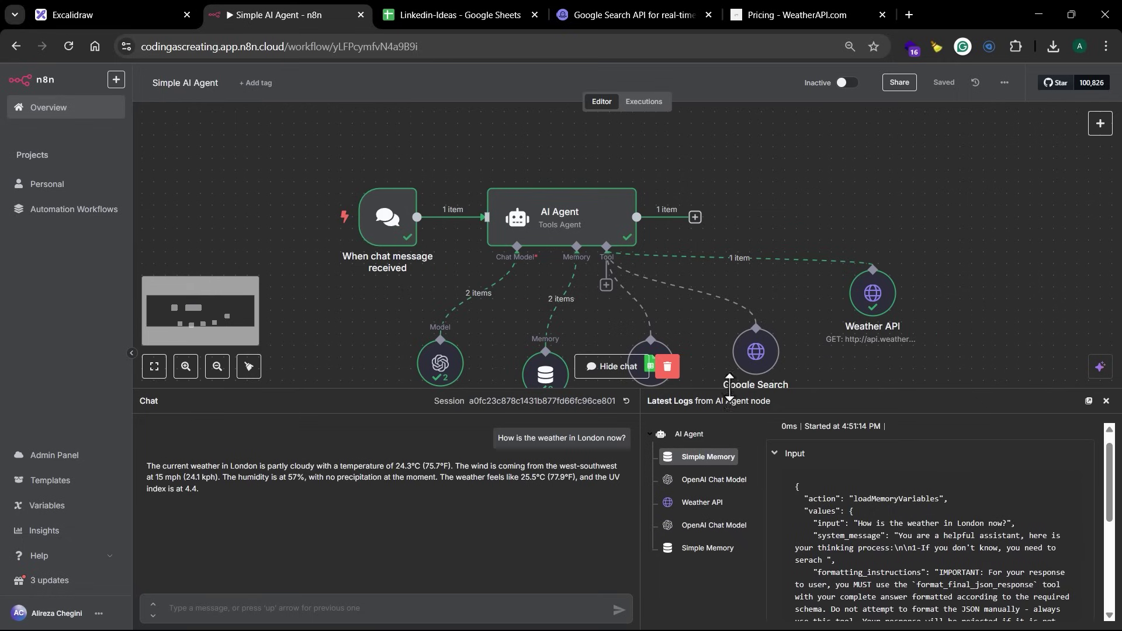
{"action": "left_click_drag", "start_coordinate": [703, 390], "coordinate": [706, 442]}
{"action": "left_click_drag", "start_coordinate": [833, 407], "coordinate": [840, 365]}
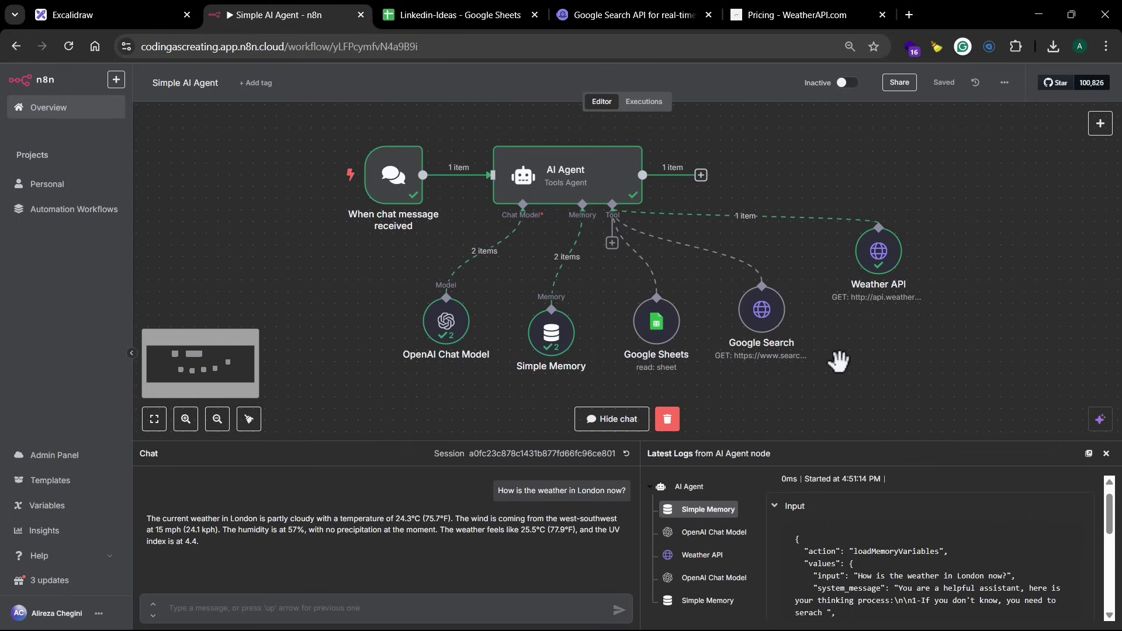
{"action": "left_click_drag", "start_coordinate": [753, 430], "coordinate": [754, 426]}
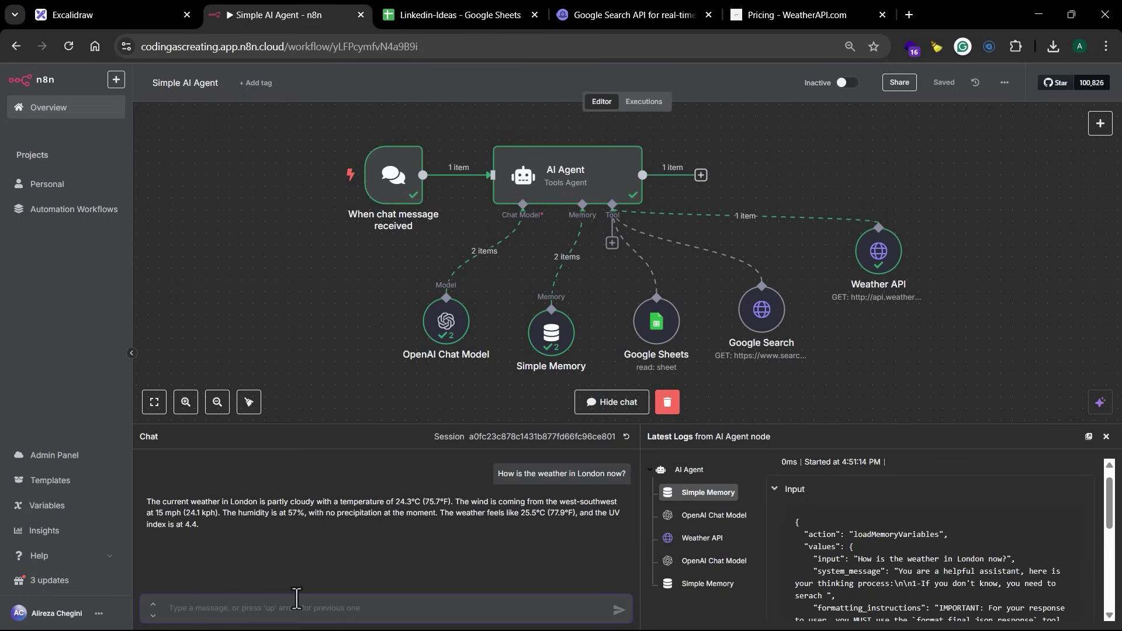
Test the Google Search tool by asking the agent "When was severance season2 released?".
{"action": "type", "text": "What"}
{"action": "key", "text": "BackSpace"}
{"action": "key", "text": "BackSpace"}
{"action": "key", "text": "BackSpace"}
{"action": "key", "text": "BackSpace"}
{"action": "type", "text": "When "}
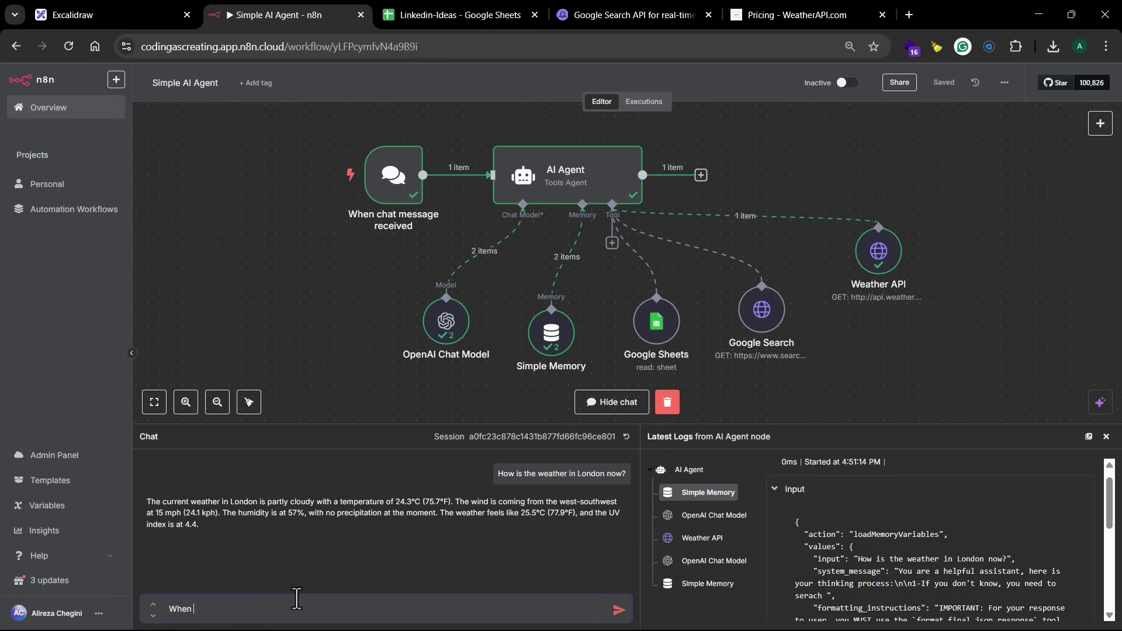
{"action": "type", "text": "was severance seasn2"}
{"action": "key", "text": "BackSpace"}
{"action": "type", "text": "on2 releases"}
{"action": "key", "text": "BackSpace"}
{"action": "type", "text": "d?"}
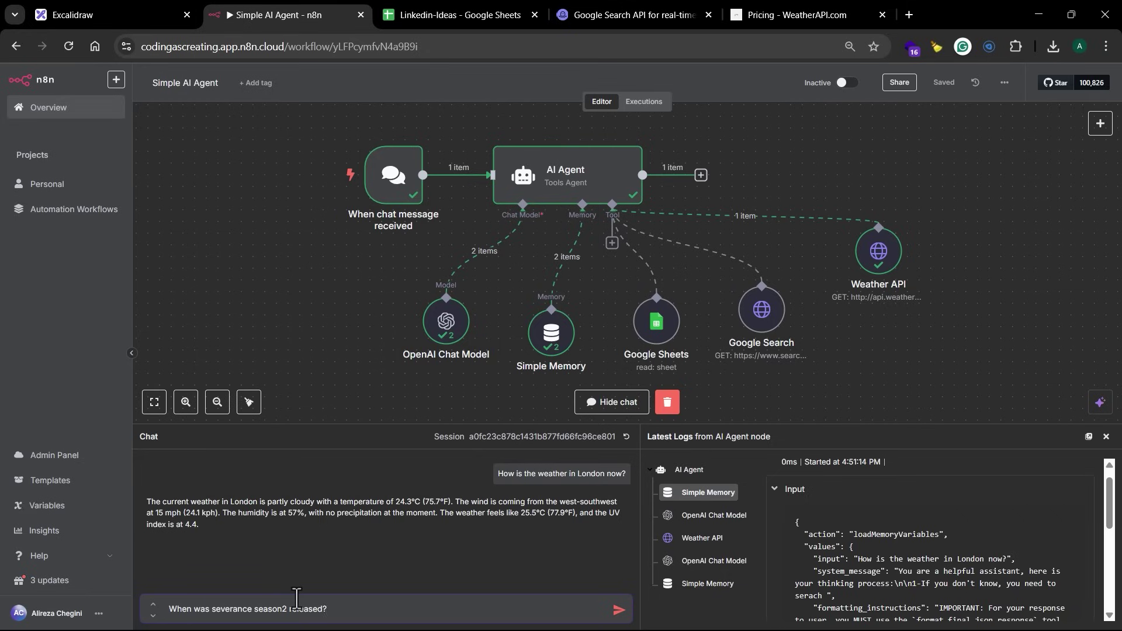
{"action": "key", "text": "Return"}
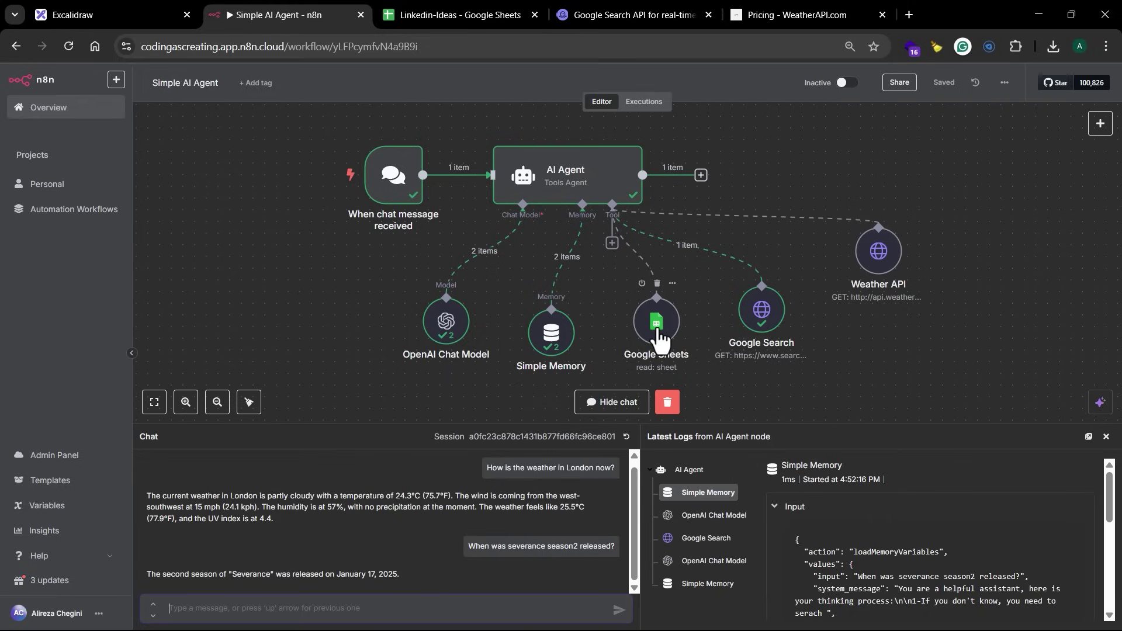
Check the Linkedin-Ideas spreadsheet, and ask the n8n agent "Can you give me the list of recent published articles from my google sheet?".
{"action": "left_click", "coordinate": [470, 21]}
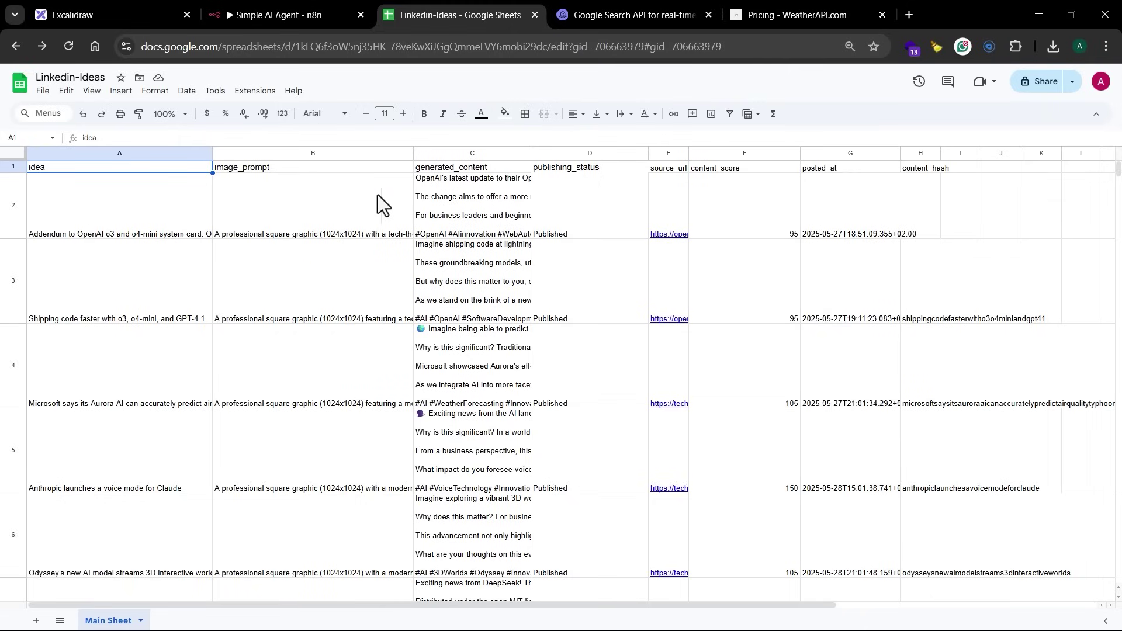
{"action": "left_click", "coordinate": [239, 12]}
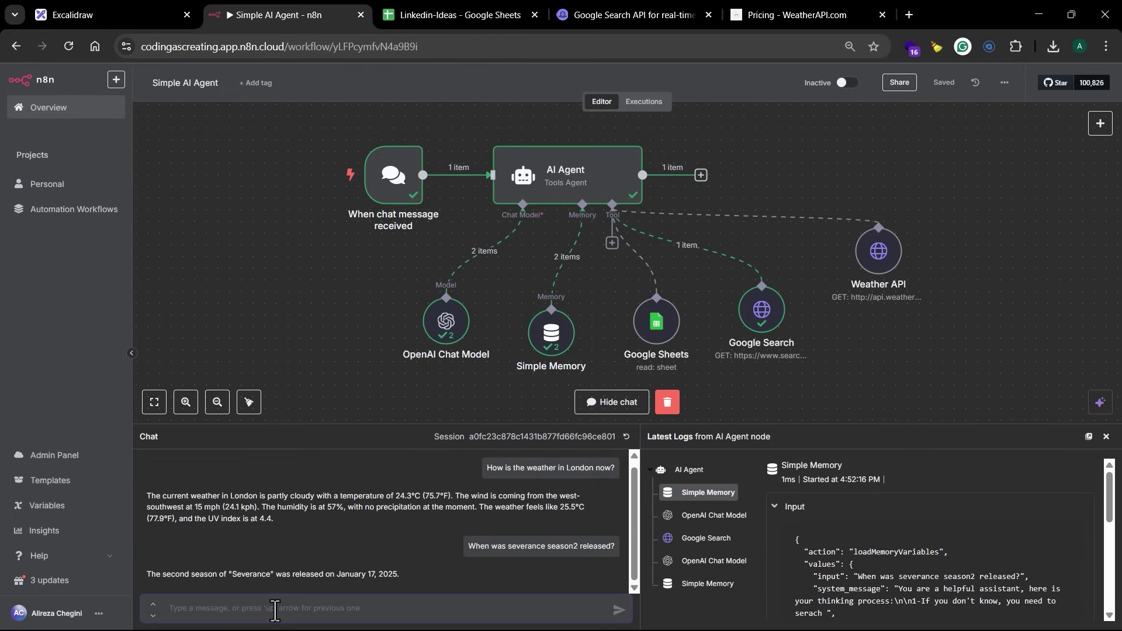
{"action": "type", "text": "Can you "}
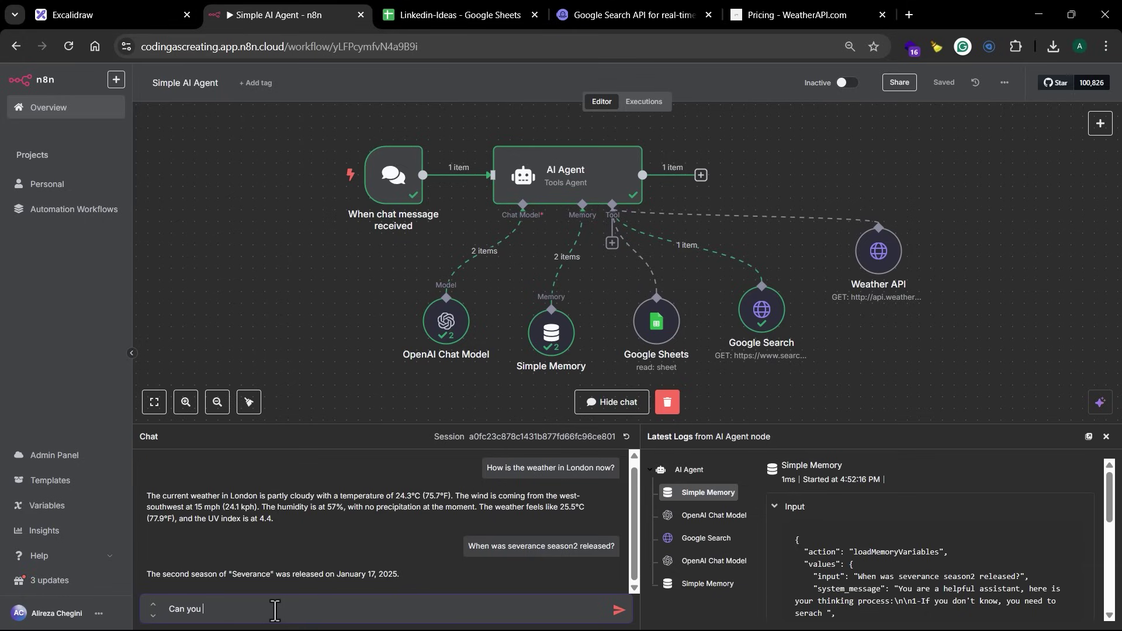
{"action": "type", "text": "give me the list of recent published"}
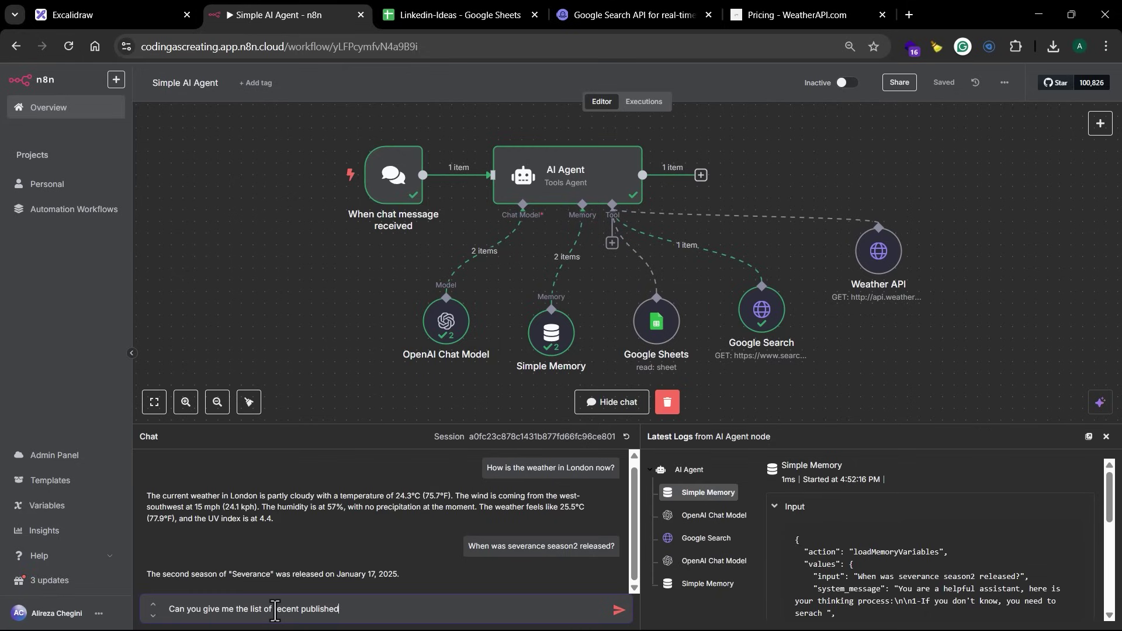
{"action": "type", "text": " articles from my google sheet?"}
{"action": "key", "text": "Return"}
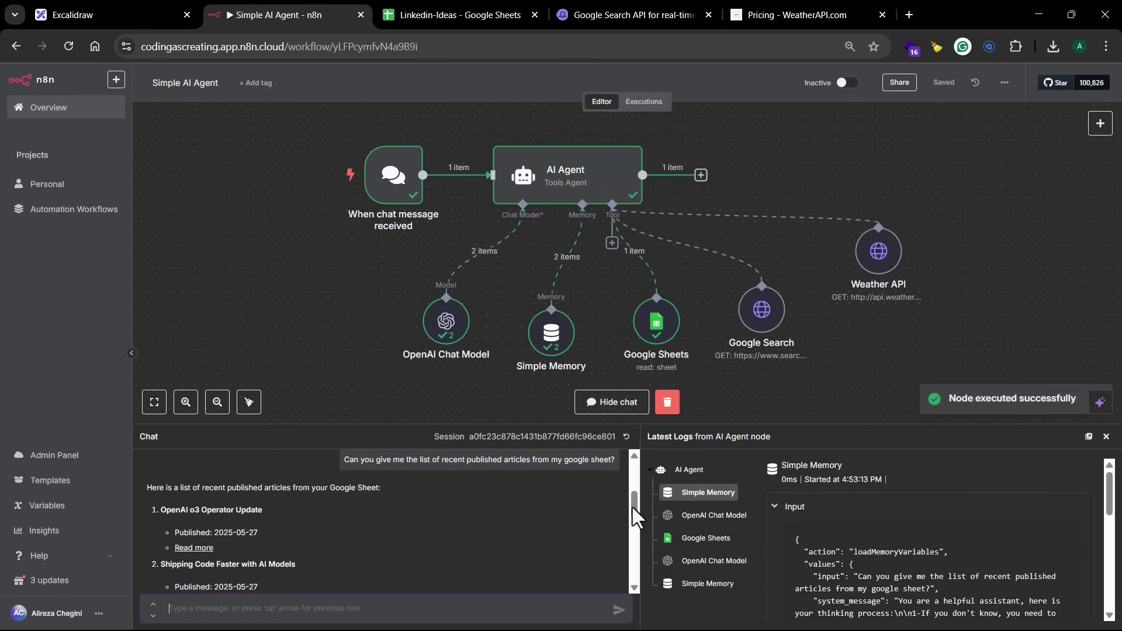
Read through the agent's full list of published articles and close the chat.
{"action": "left_click_drag", "start_coordinate": [633, 500], "coordinate": [637, 525]}
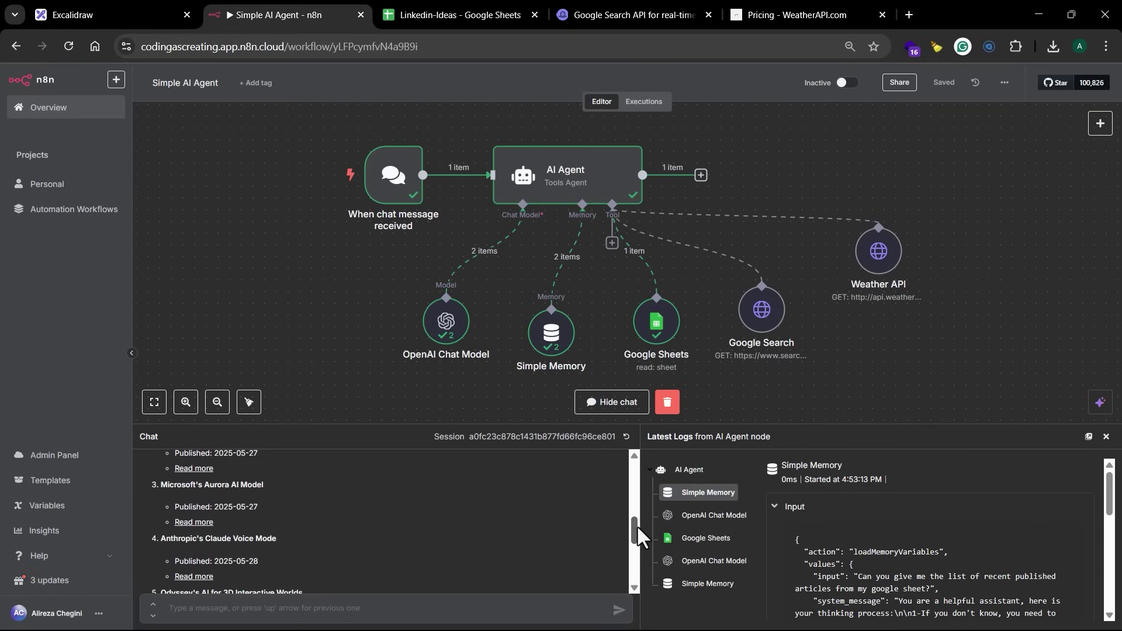
{"action": "left_click_drag", "start_coordinate": [637, 527], "coordinate": [634, 560]}
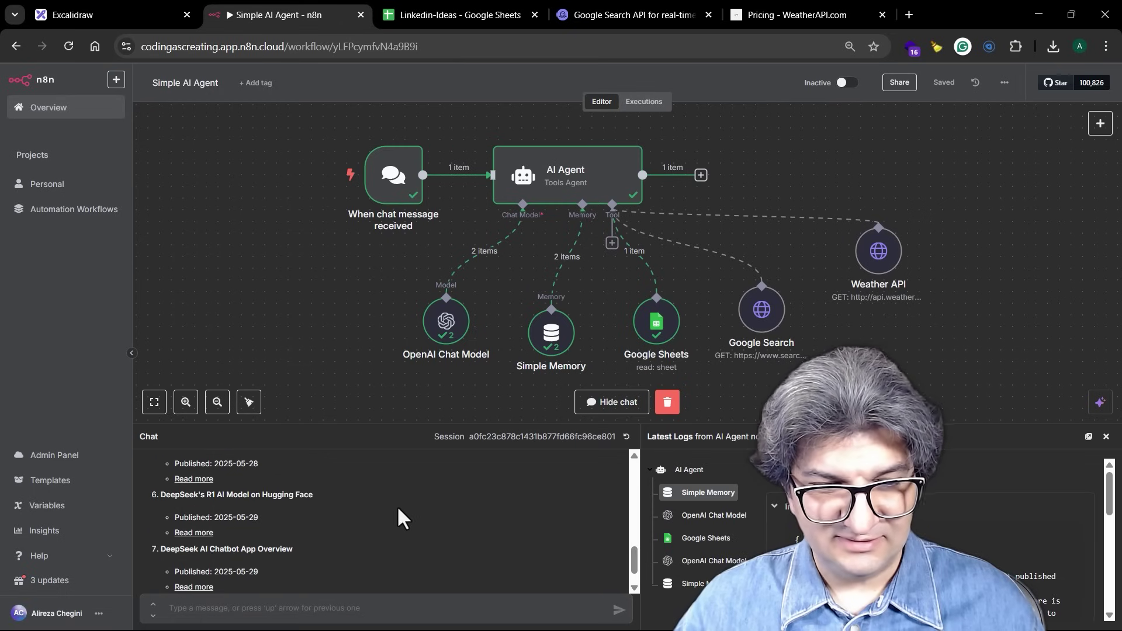
{"action": "scroll", "coordinate": [397, 506], "scroll_direction": "down", "scroll_amount": 1}
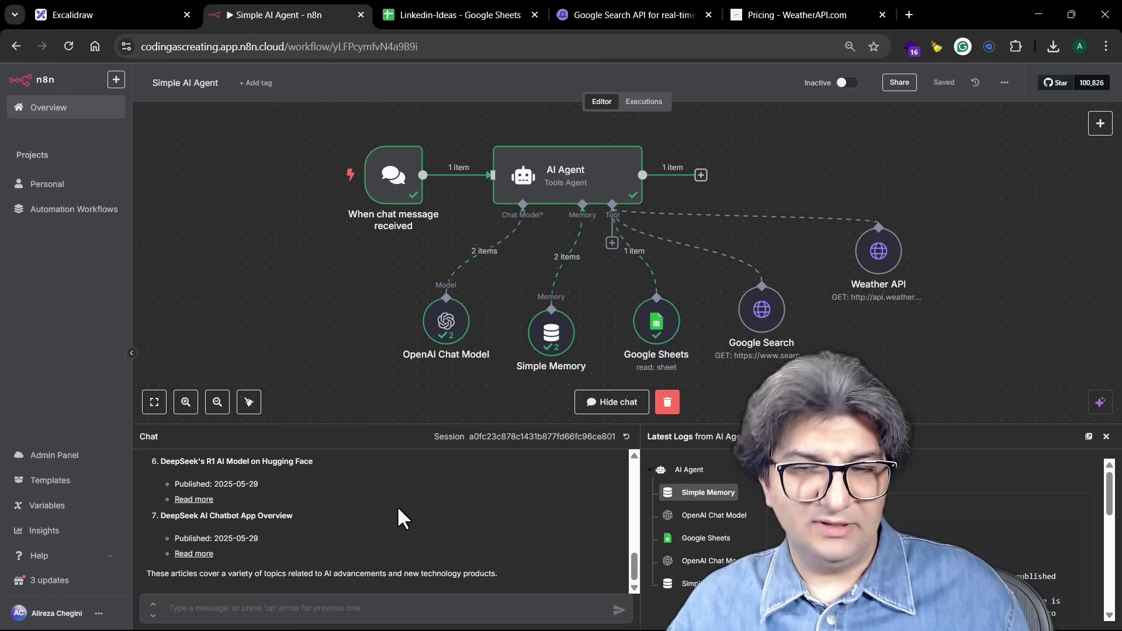
{"action": "left_click", "coordinate": [1108, 439]}
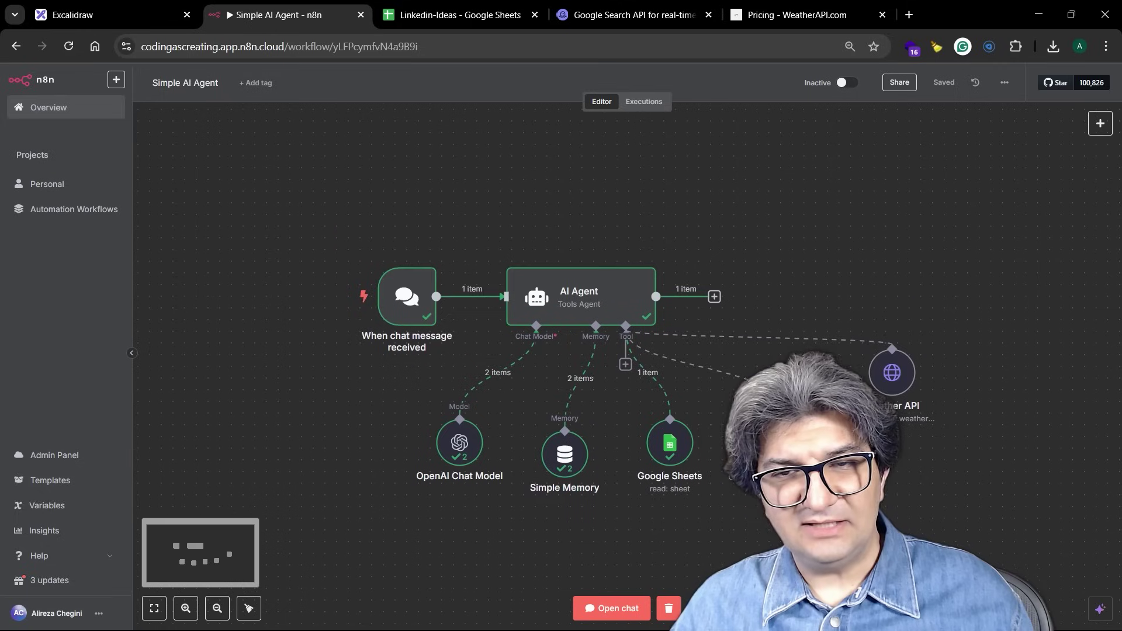